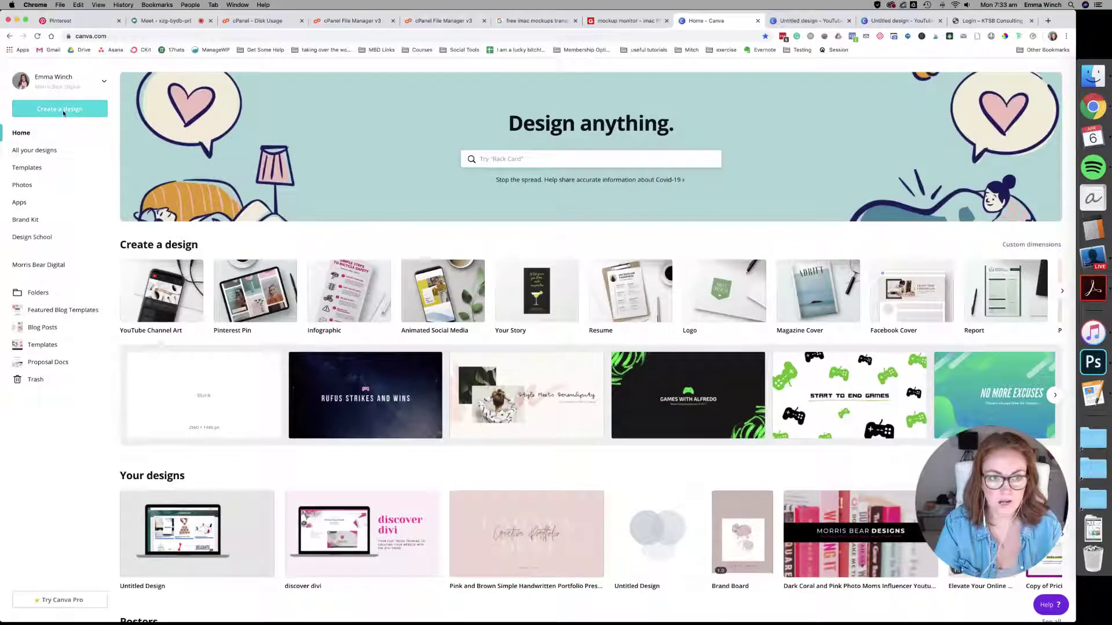
# - Browse the list of preset design types offered for a new design
pyautogui.click(59, 110)
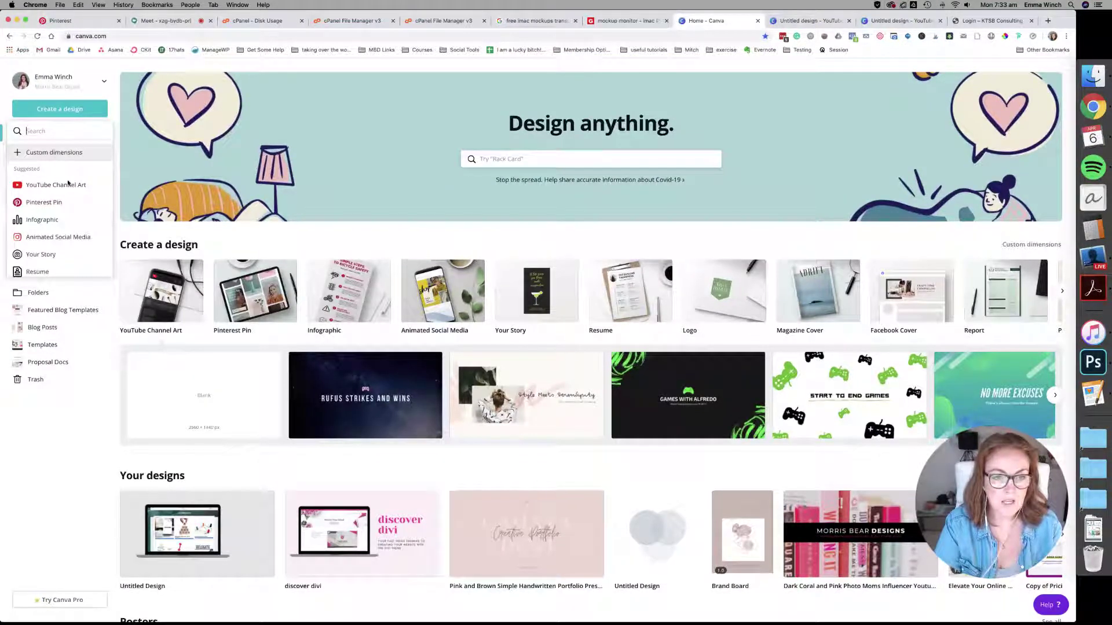
pyautogui.scroll(-3, 70, 191)
pyautogui.scroll(-3, 72, 203)
pyautogui.scroll(-1, 72, 208)
pyautogui.scroll(1, 71, 197)
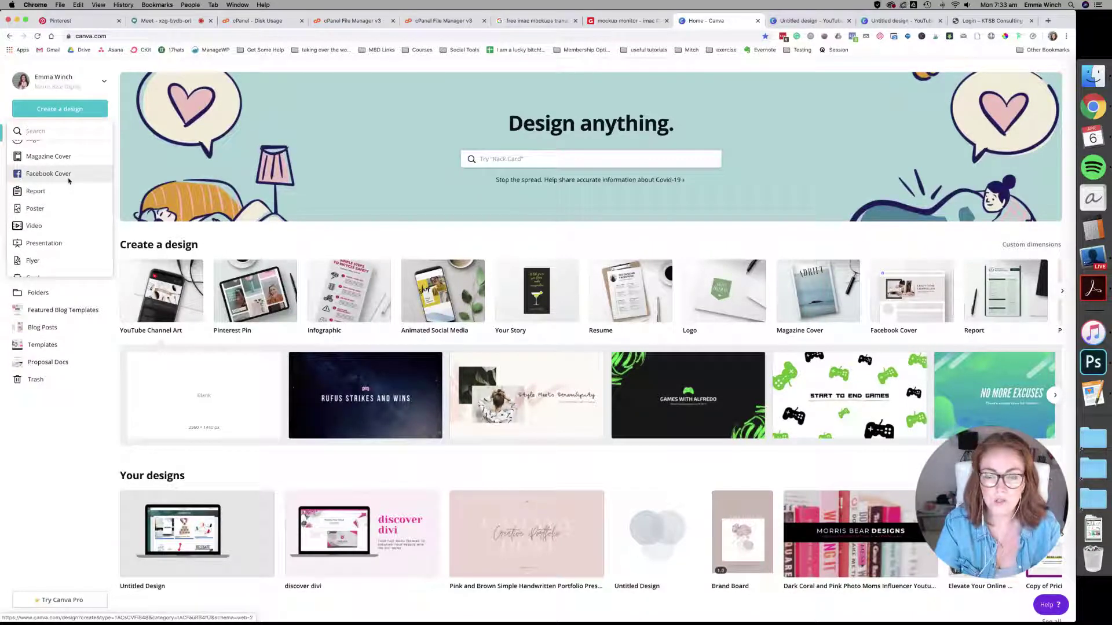
pyautogui.scroll(-3, 69, 209)
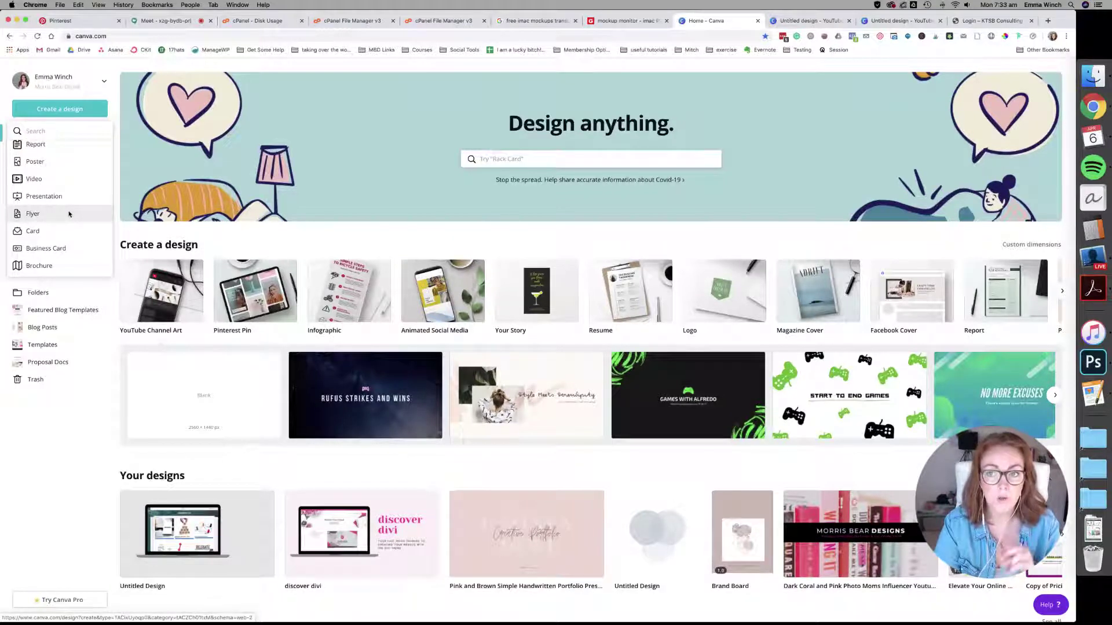
pyautogui.scroll(-1, 69, 215)
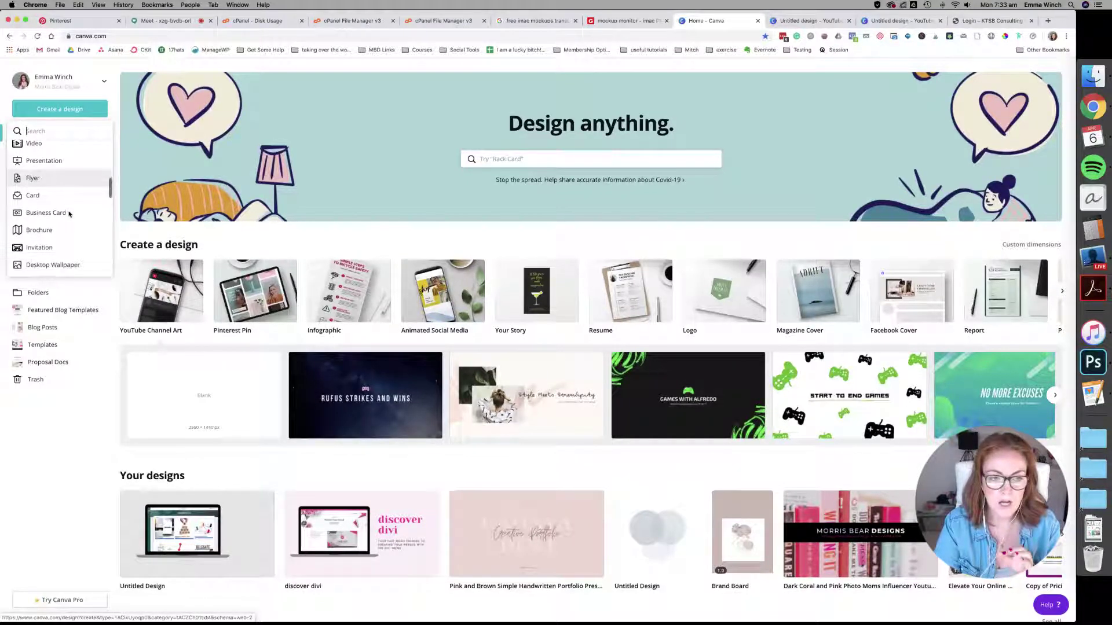
pyautogui.scroll(-1, 69, 214)
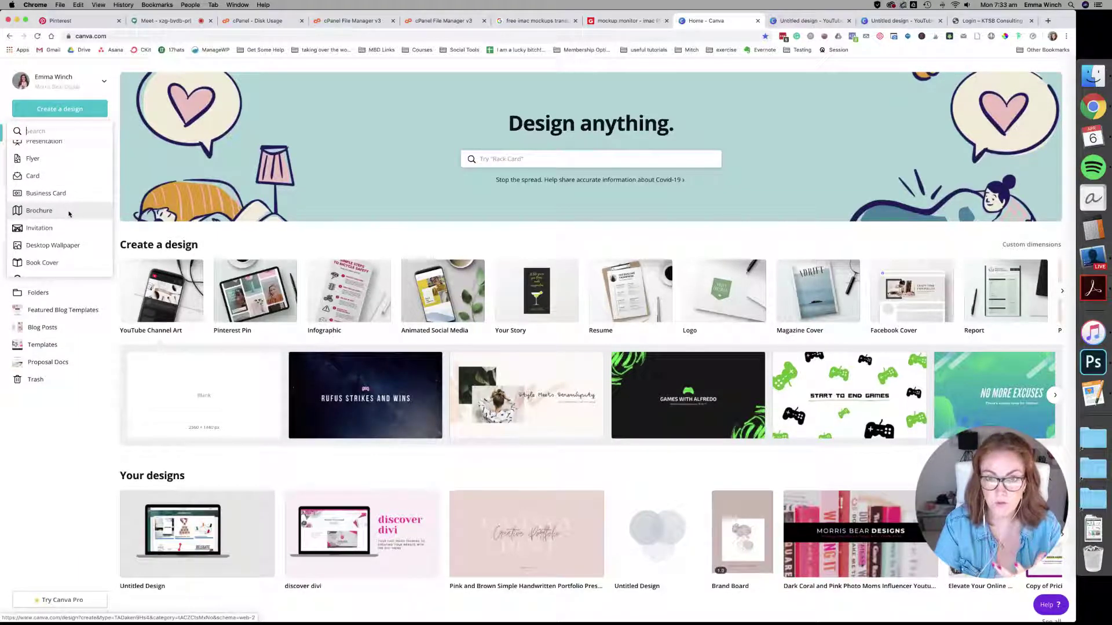
pyautogui.scroll(-5, 69, 214)
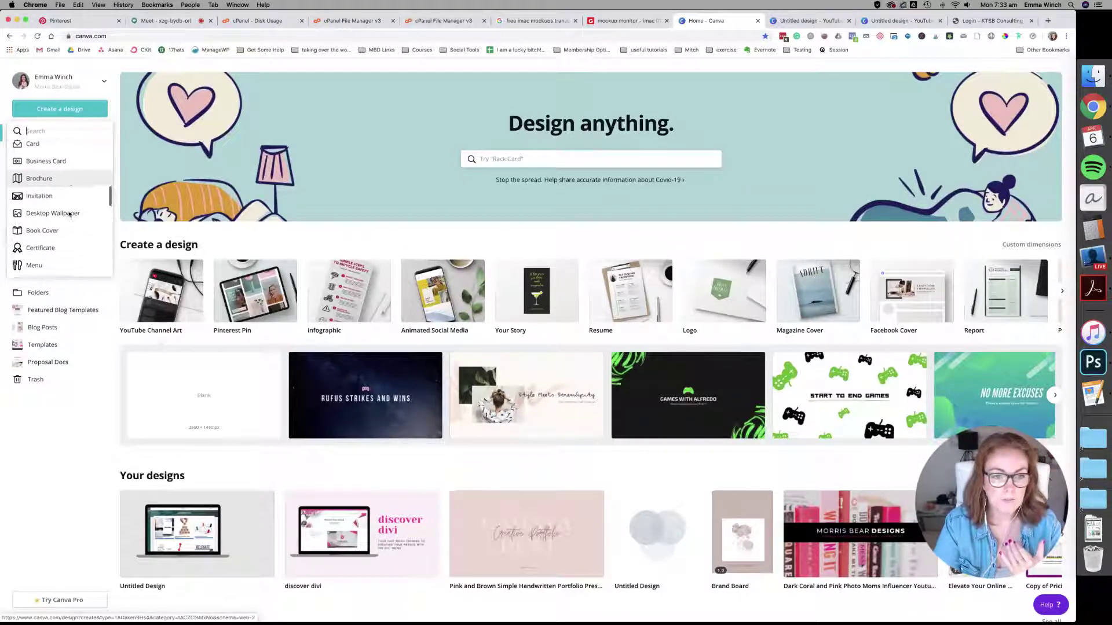
pyautogui.scroll(8, 69, 215)
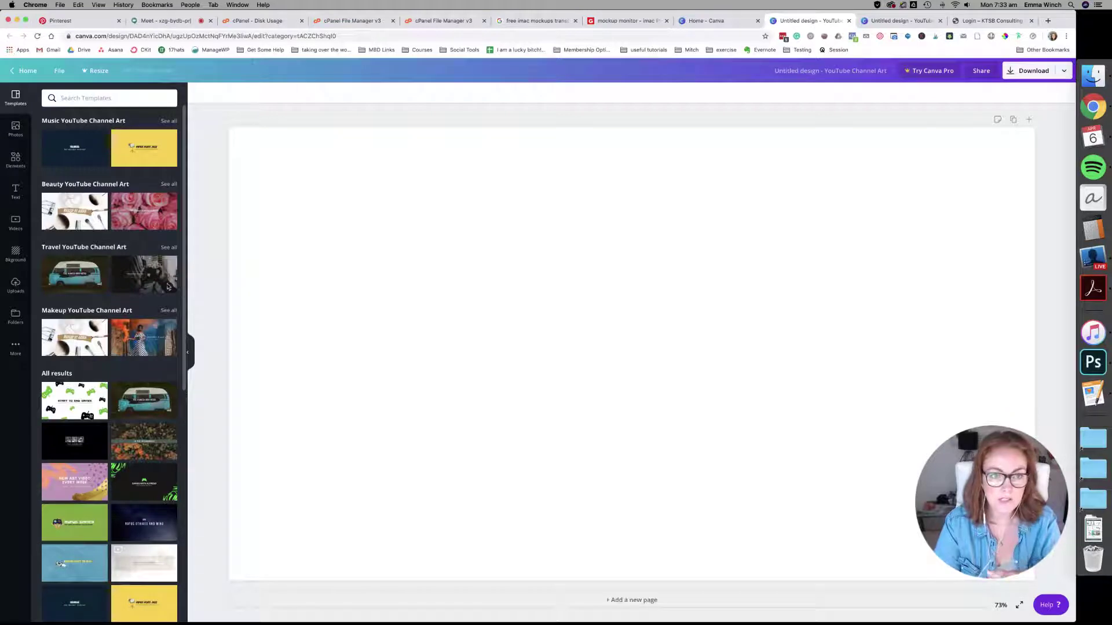
# - In the blank YouTube Channel Art design, add a laptop frame from a "computer" elements search and shrink it around the page centre
pyautogui.scroll(-3, 168, 261)
pyautogui.scroll(-9, 141, 263)
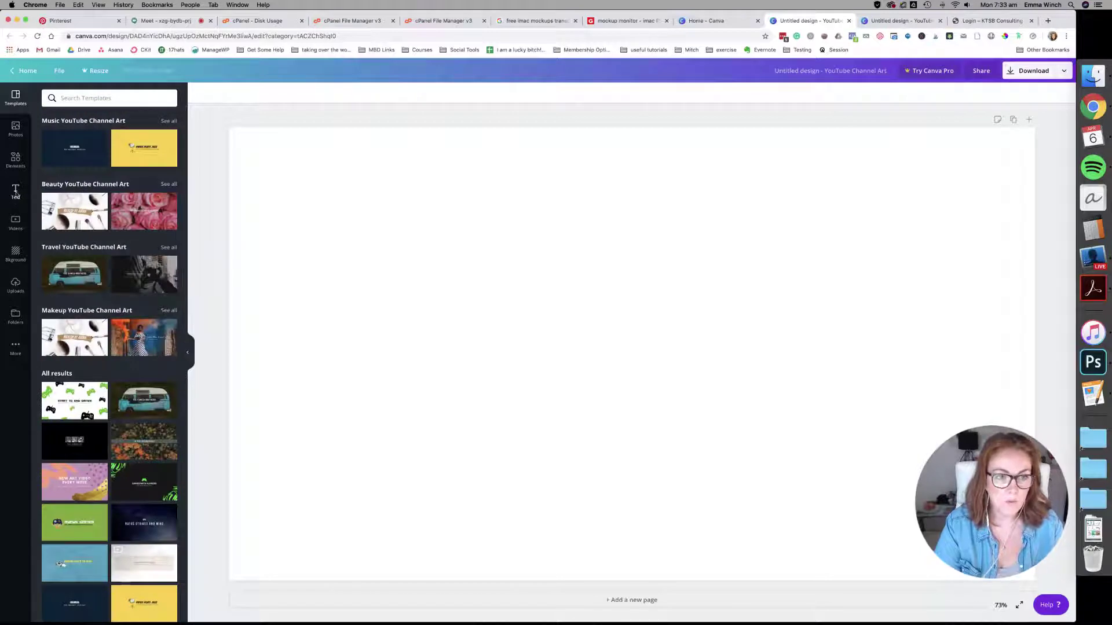
pyautogui.click(16, 161)
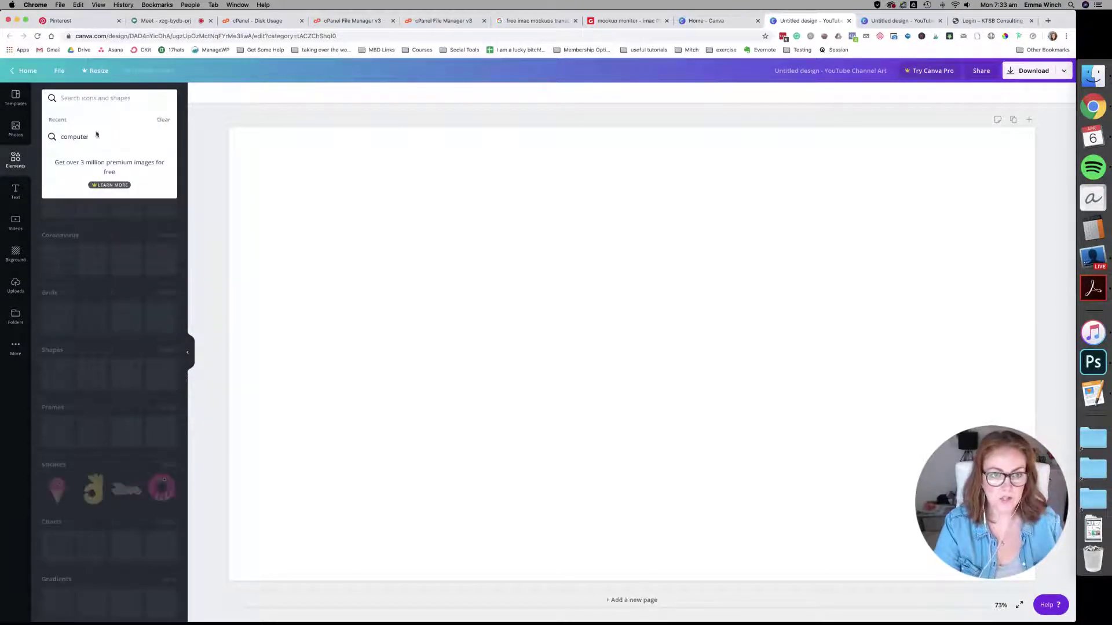
pyautogui.click(74, 137)
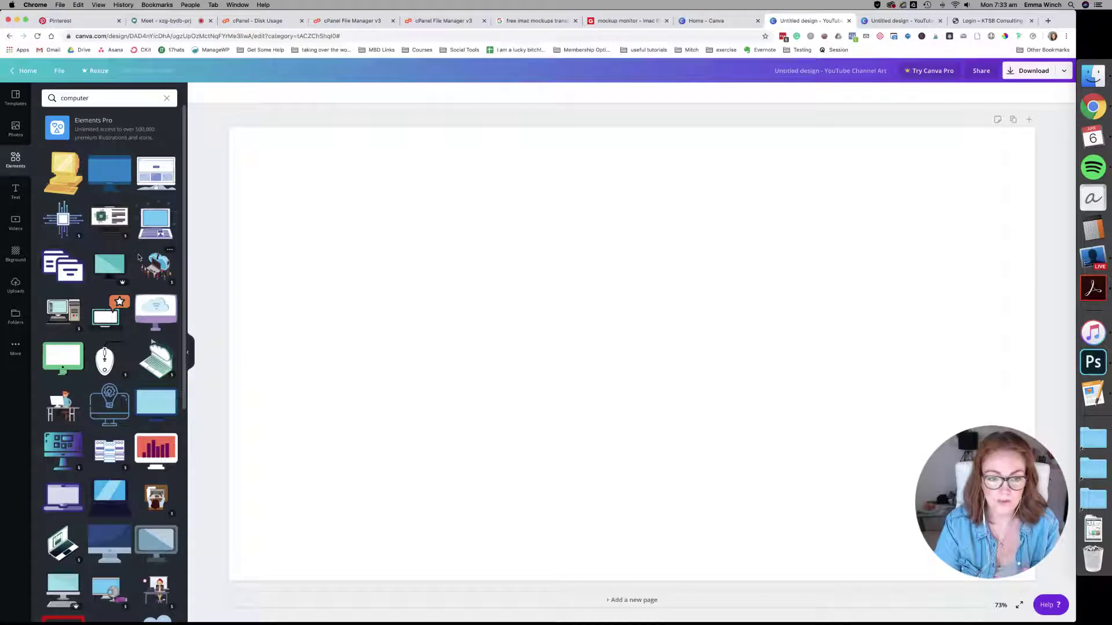
pyautogui.scroll(-5, 139, 257)
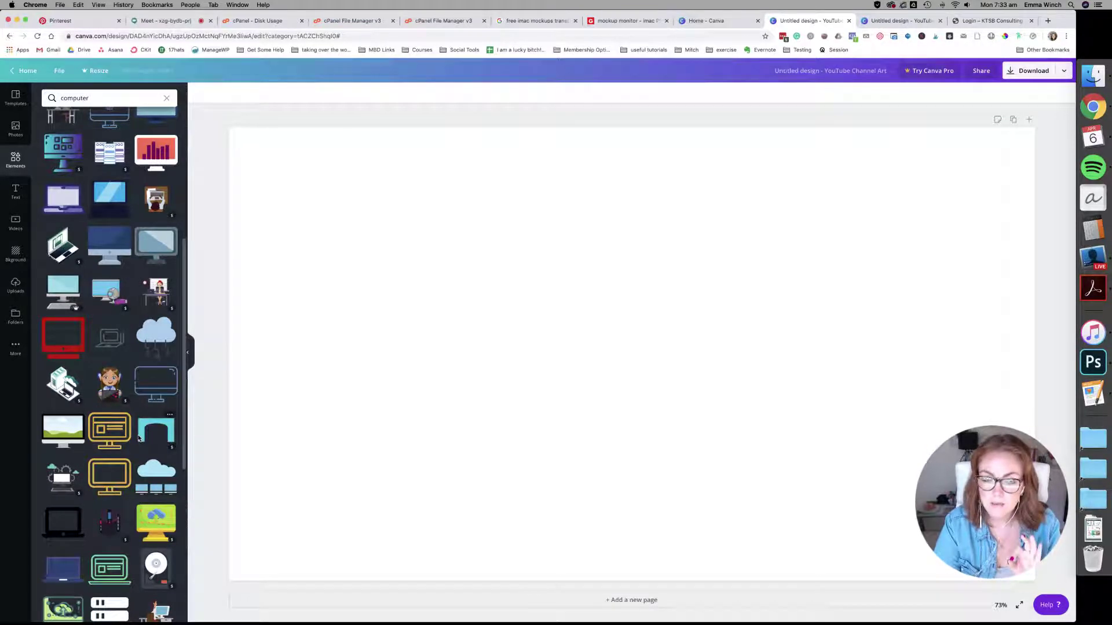
pyautogui.scroll(-3, 139, 438)
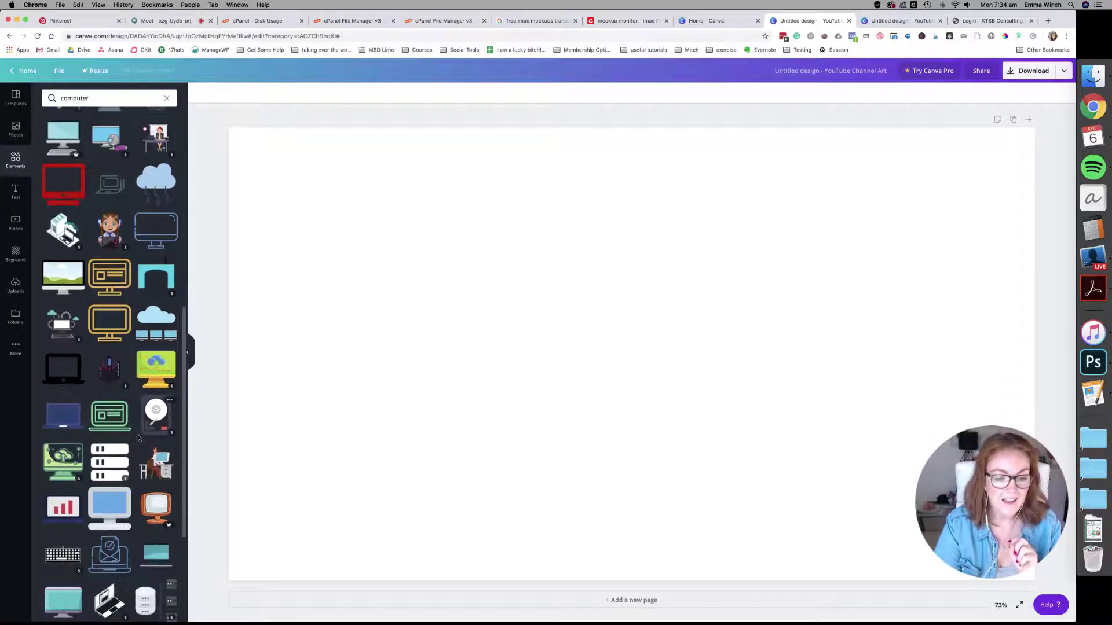
pyautogui.scroll(-10, 139, 438)
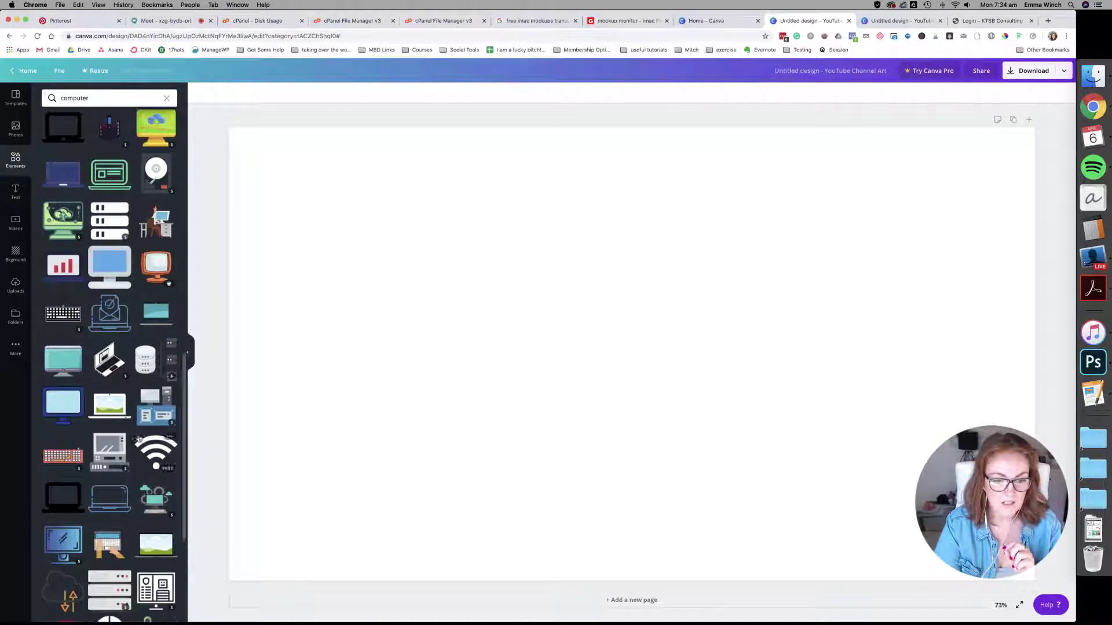
pyautogui.click(155, 416)
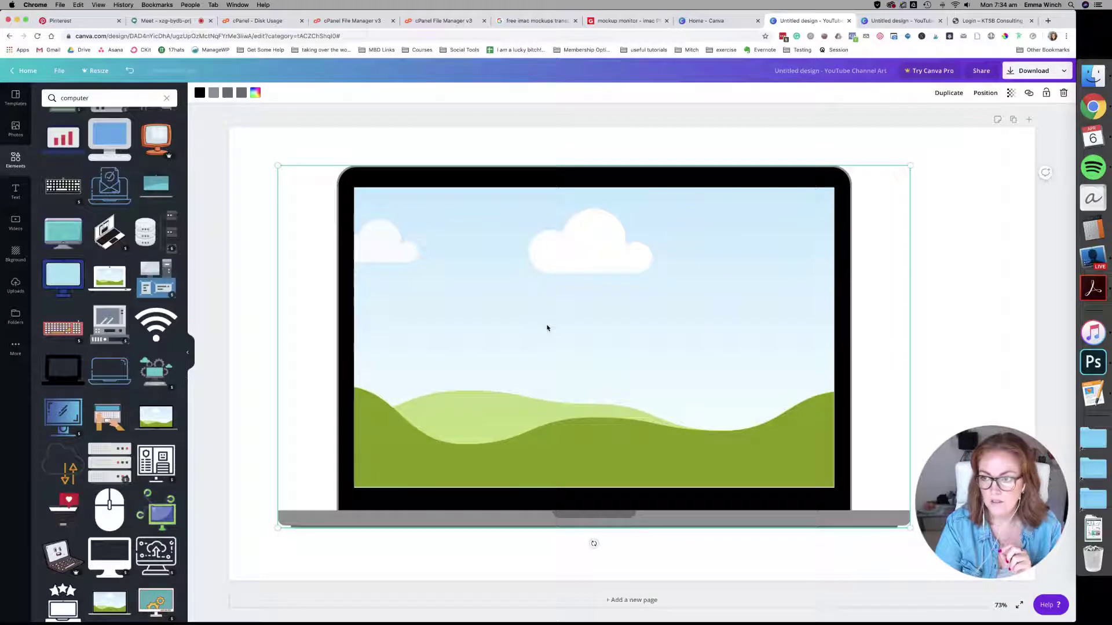
pyautogui.moveTo(910, 168); pyautogui.dragTo(619, 301)
pyautogui.moveTo(458, 403); pyautogui.dragTo(577, 325)
# - Add the desktop monitor frame, shrink it on the left half of the page, and move the laptop to its lower right
pyautogui.scroll(10, 66, 271)
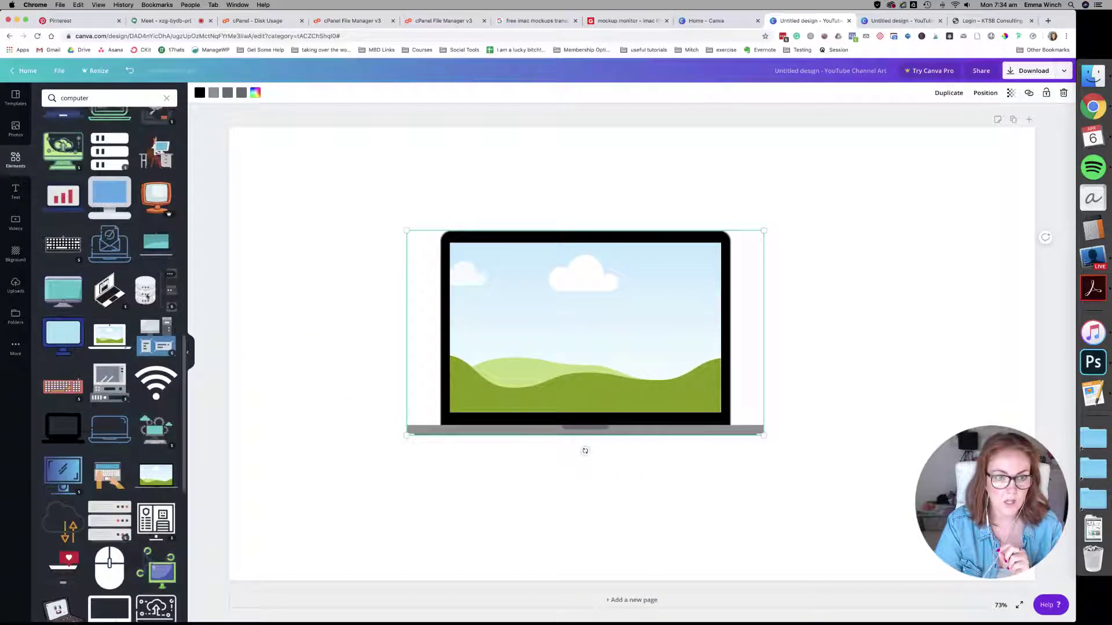
pyautogui.moveTo(65, 272); pyautogui.dragTo(306, 201)
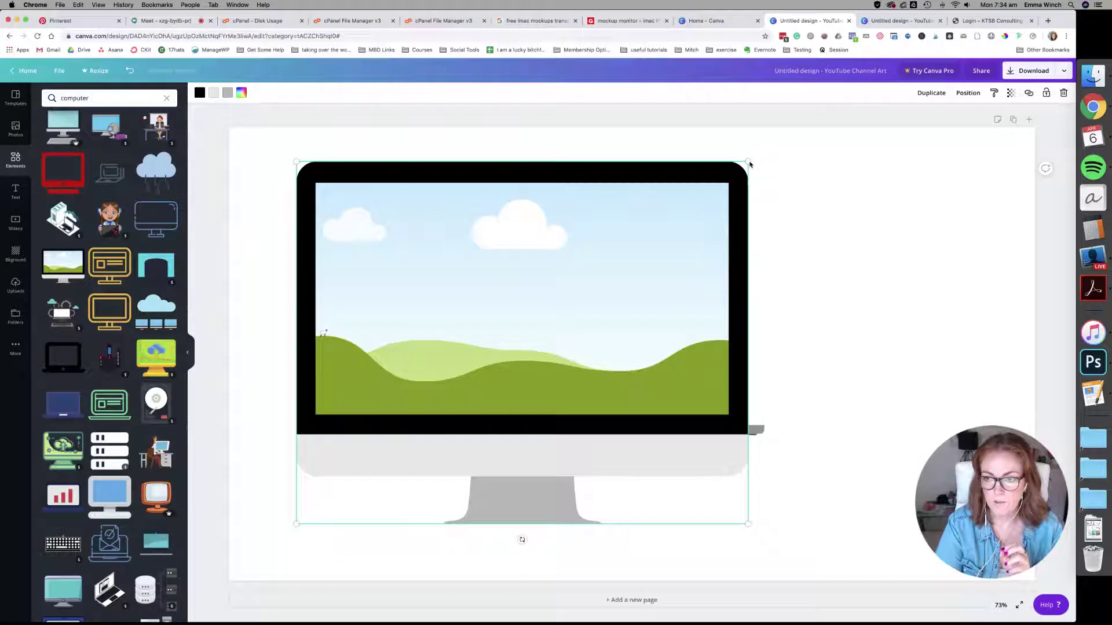
pyautogui.moveTo(747, 164); pyautogui.dragTo(662, 229)
pyautogui.moveTo(710, 262); pyautogui.dragTo(812, 351)
# - Send the desktop monitor frame backward so it sits behind the laptop
pyautogui.click(610, 325)
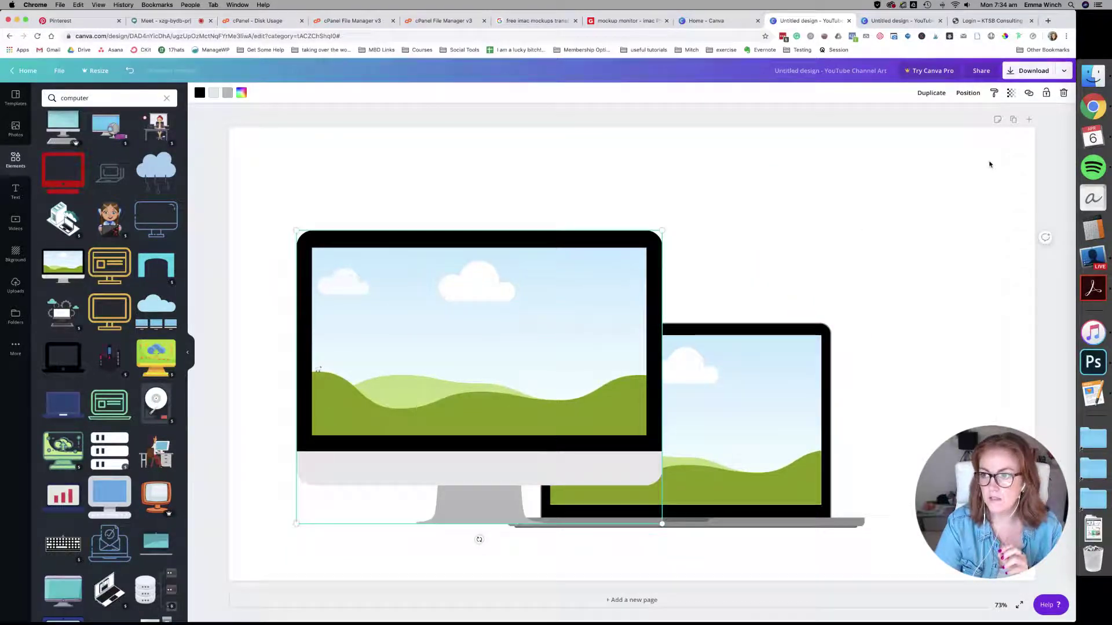
pyautogui.click(968, 93)
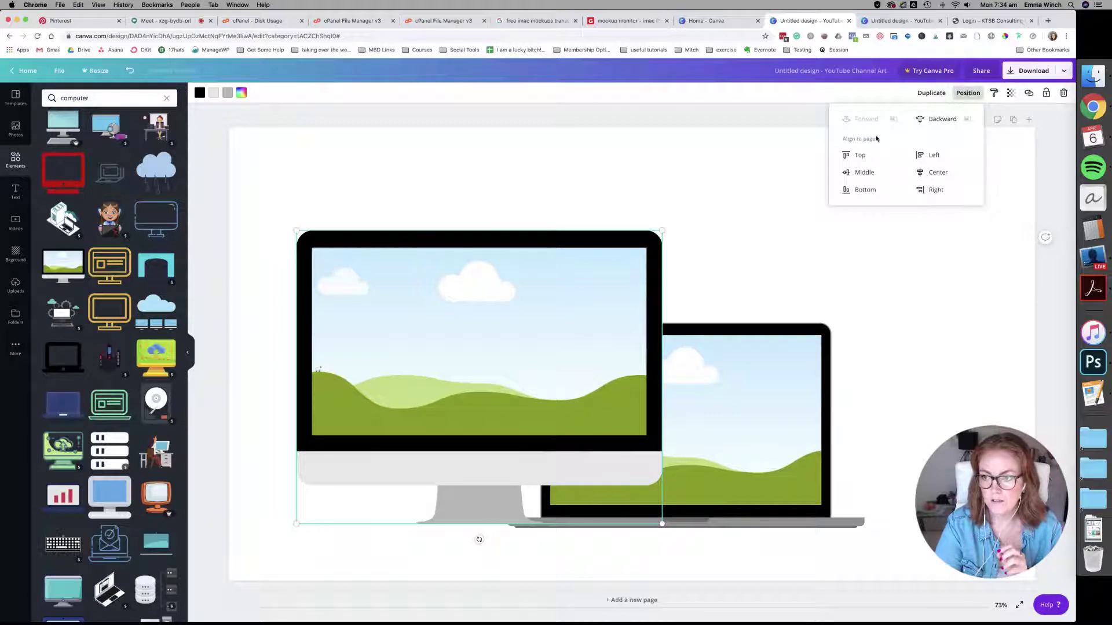
pyautogui.click(940, 119)
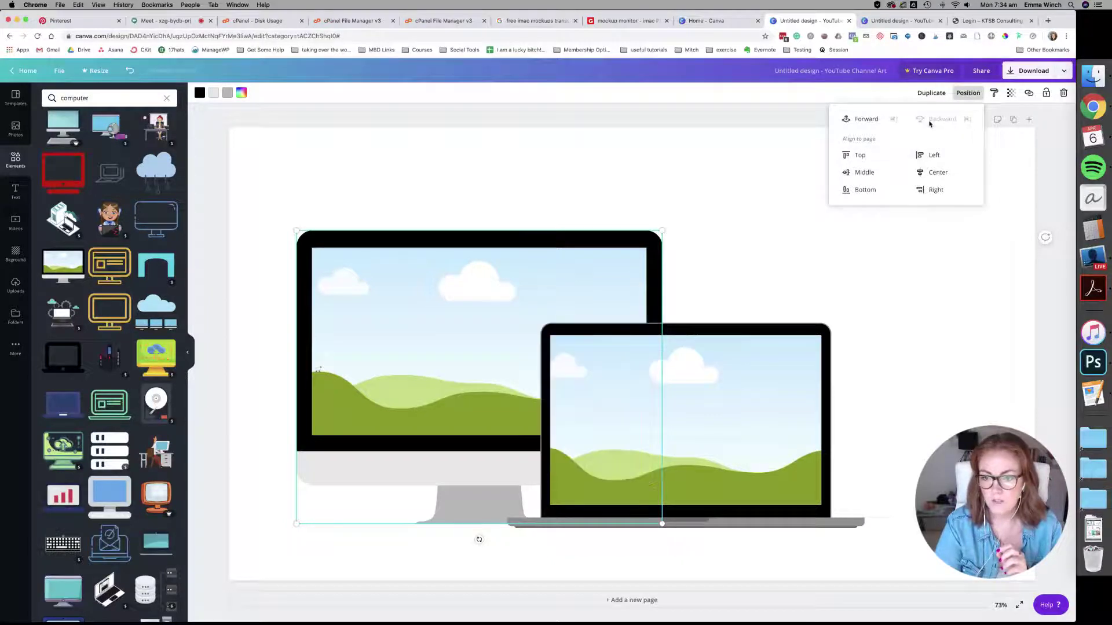
pyautogui.click(758, 269)
# - Shrink the laptop frame to about 833 × 478 and nudge it so it overlaps the monitor's lower right corner
pyautogui.click(757, 384)
pyautogui.moveTo(851, 330); pyautogui.dragTo(761, 377)
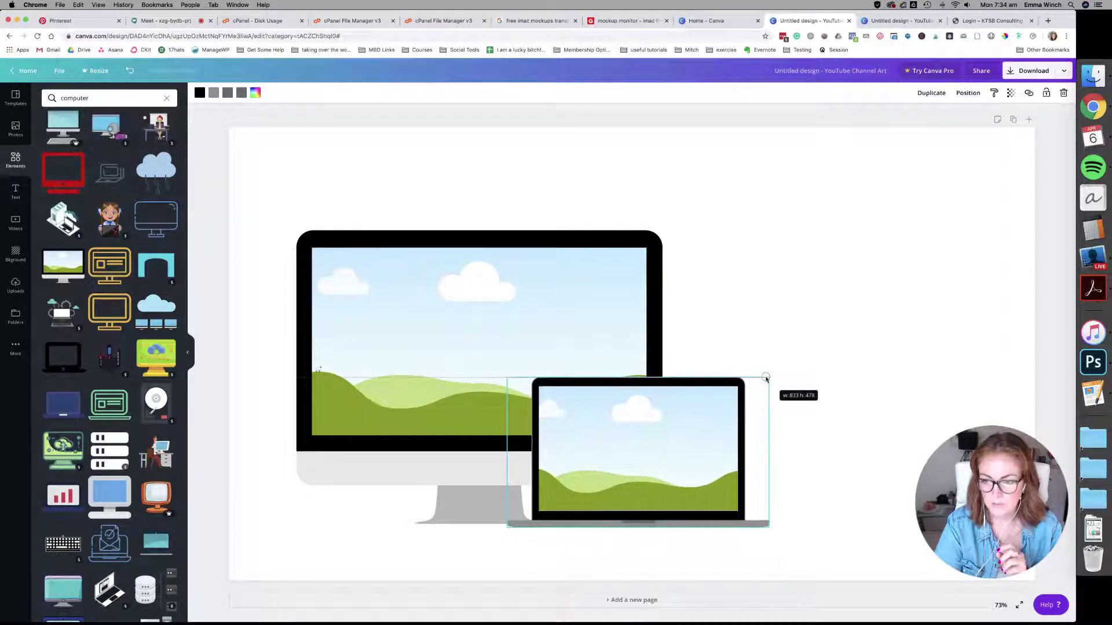
pyautogui.moveTo(642, 442)
pyautogui.mouseDown()
pyautogui.moveTo(673, 440)
pyautogui.moveTo(638, 445)
pyautogui.mouseUp()
pyautogui.click(260, 460)
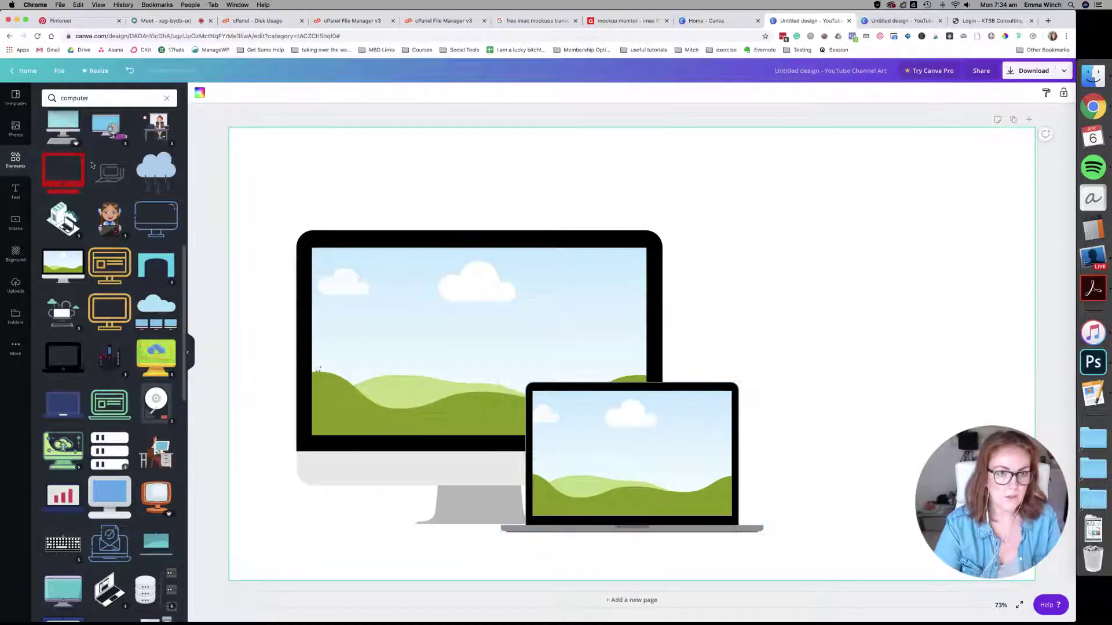
# - Search the elements for "phone", add the black smartphone frame, and place it small over the monitor's lower left corner
pyautogui.click(95, 100)
pyautogui.doubleClick(86, 99)
pyautogui.write('phone')
pyautogui.press('Return')
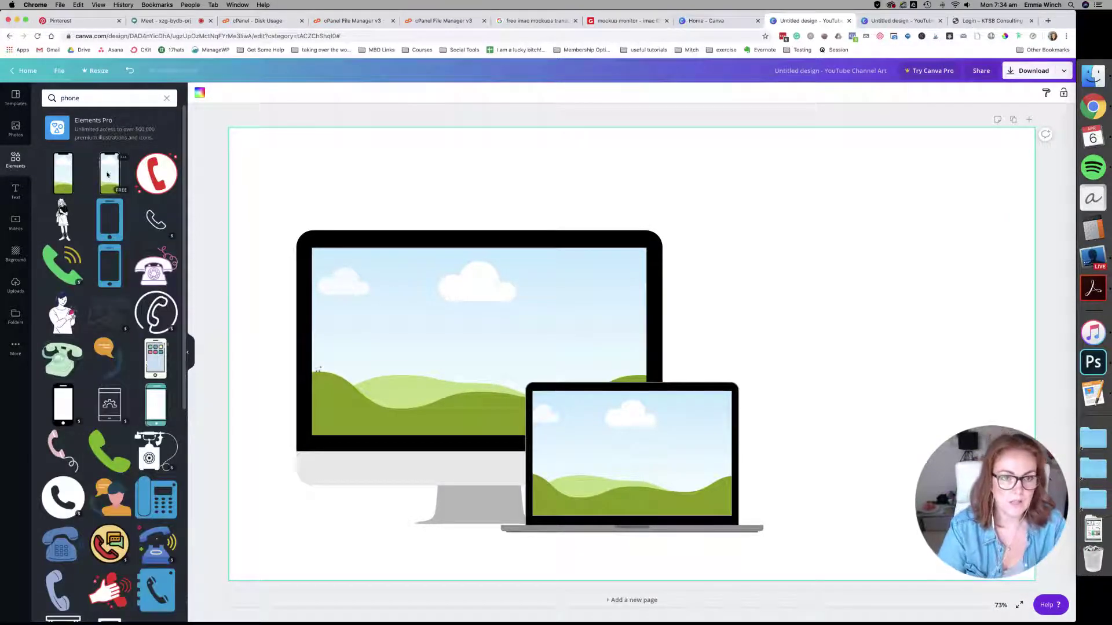
pyautogui.moveTo(60, 175); pyautogui.dragTo(299, 237)
pyautogui.moveTo(457, 220); pyautogui.dragTo(345, 441)
pyautogui.moveTo(318, 492); pyautogui.dragTo(377, 442)
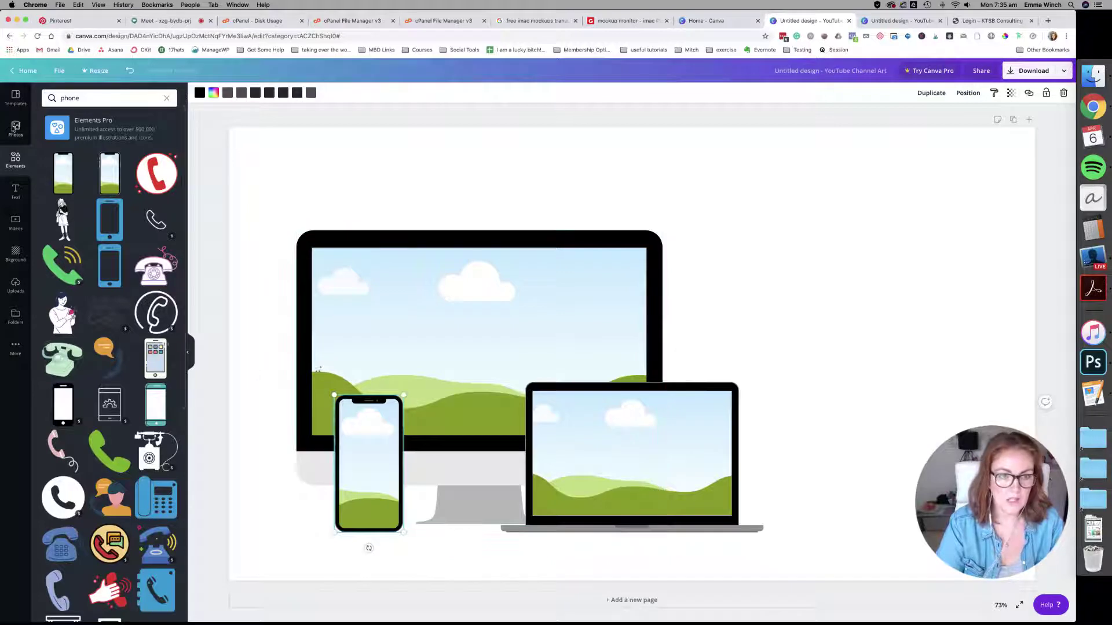
# - Search the elements for "ipad" and look through the results for a tablet frame that can hold a picture
pyautogui.click(95, 102)
pyautogui.write('i')
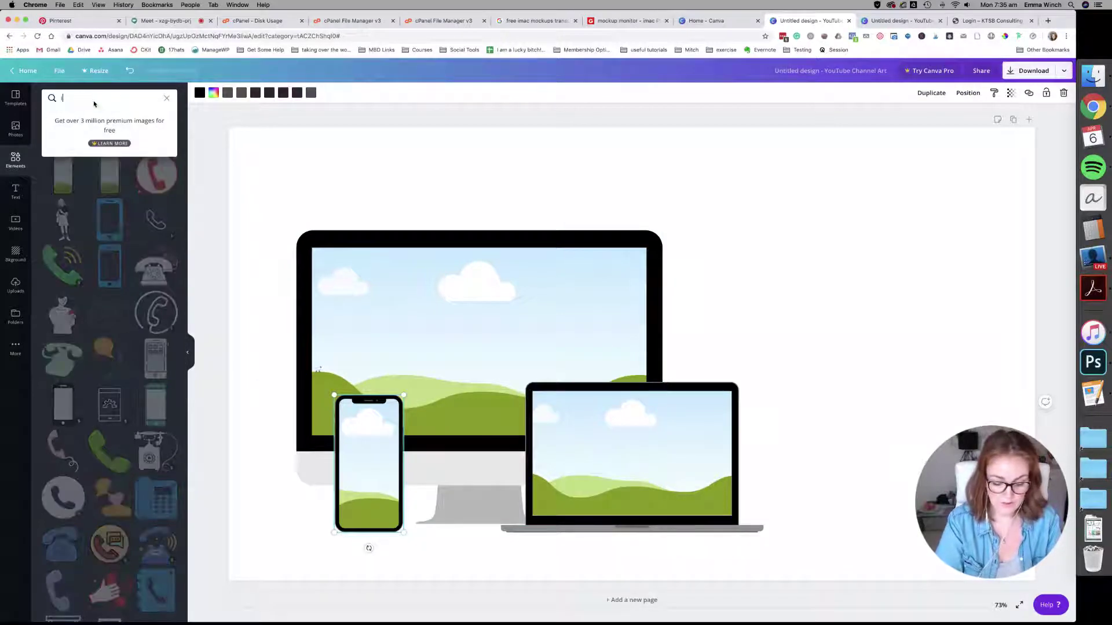
pyautogui.write('ps')
pyautogui.write('d')
pyautogui.press('Return')
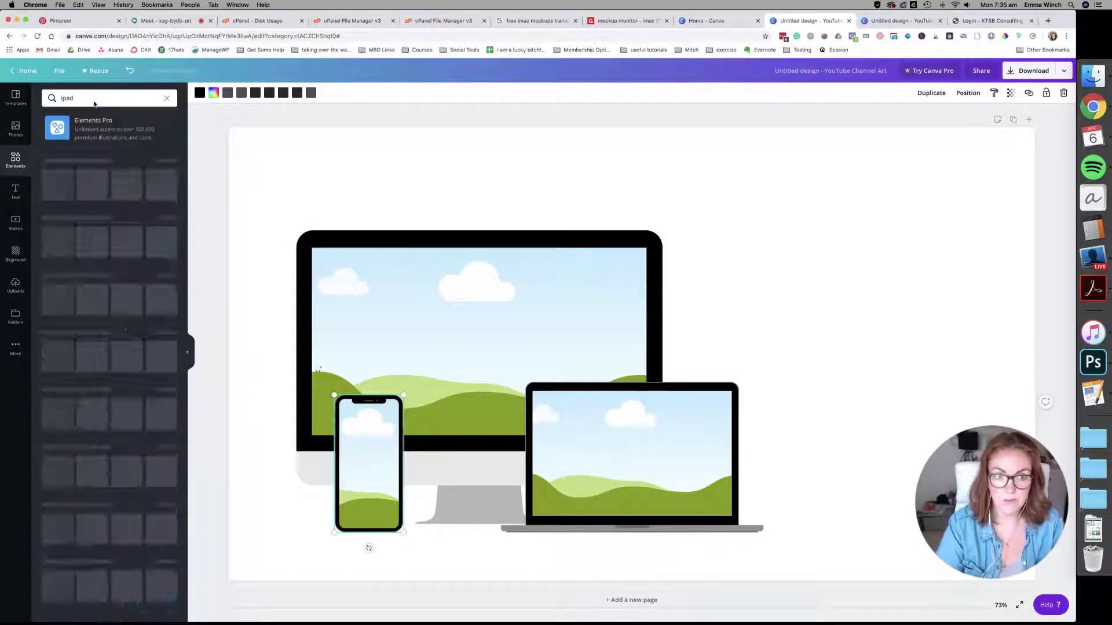
pyautogui.scroll(-2, 150, 231)
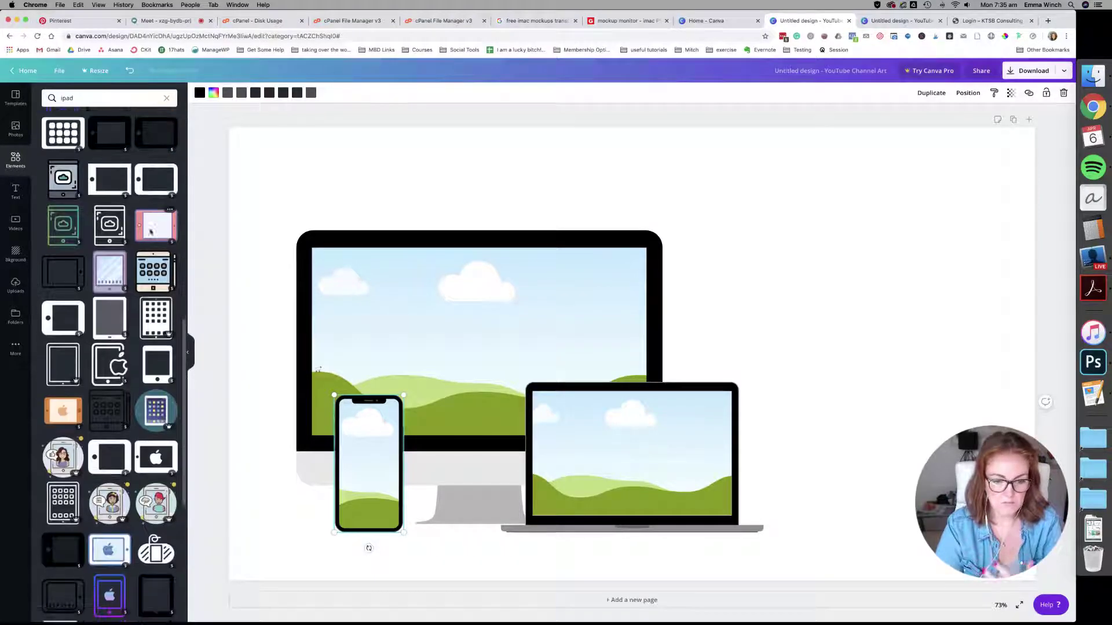
pyautogui.scroll(-3, 151, 230)
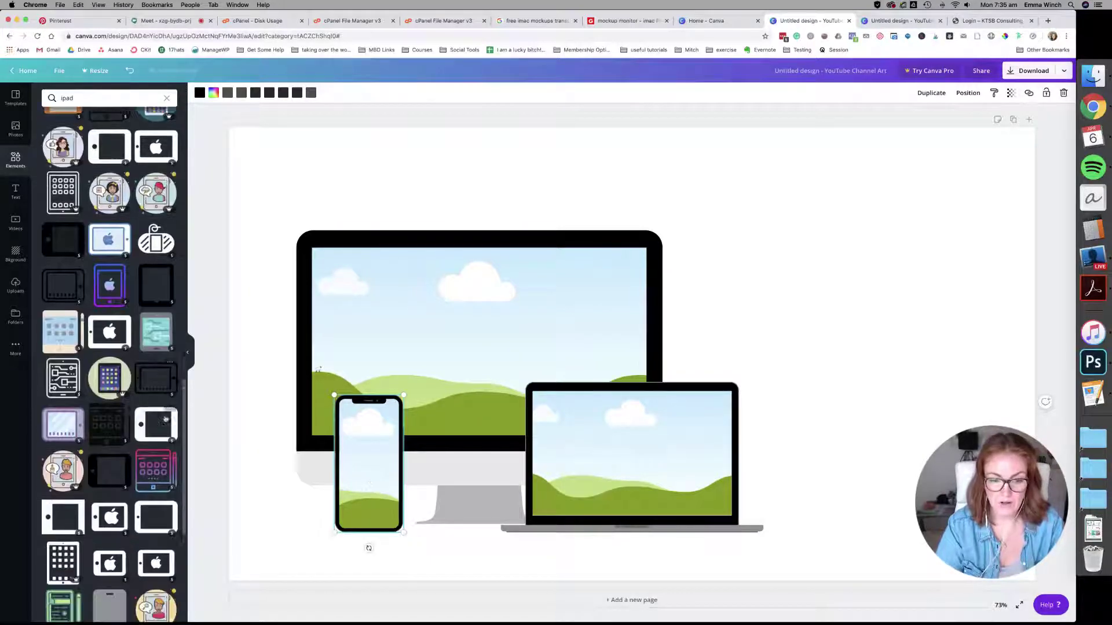
pyautogui.scroll(-3, 169, 416)
pyautogui.scroll(-9, 177, 416)
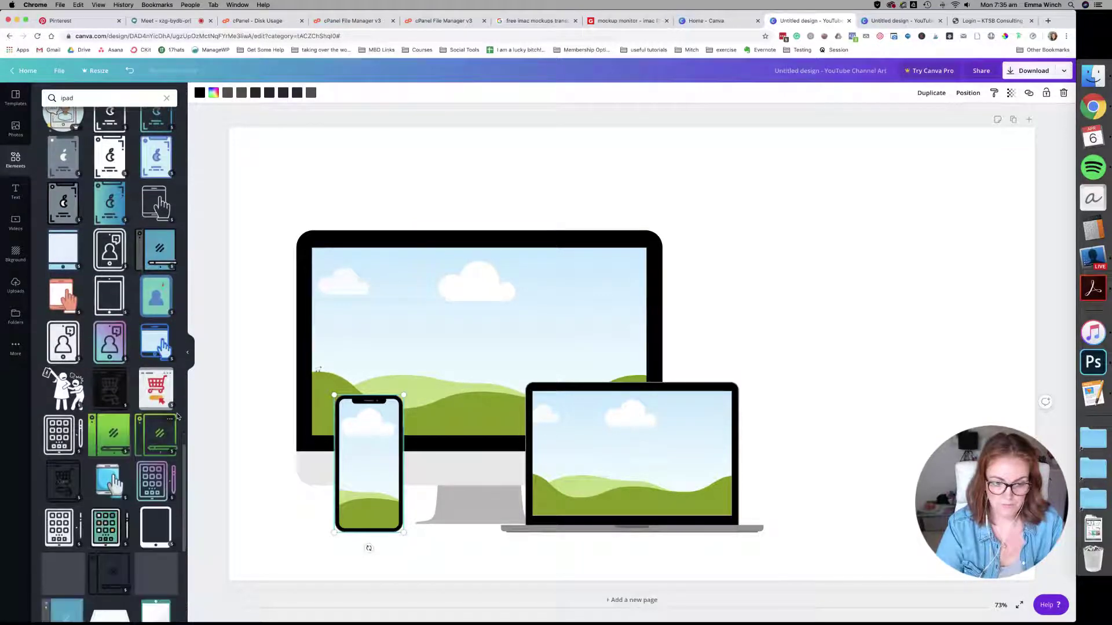
pyautogui.scroll(15, 177, 415)
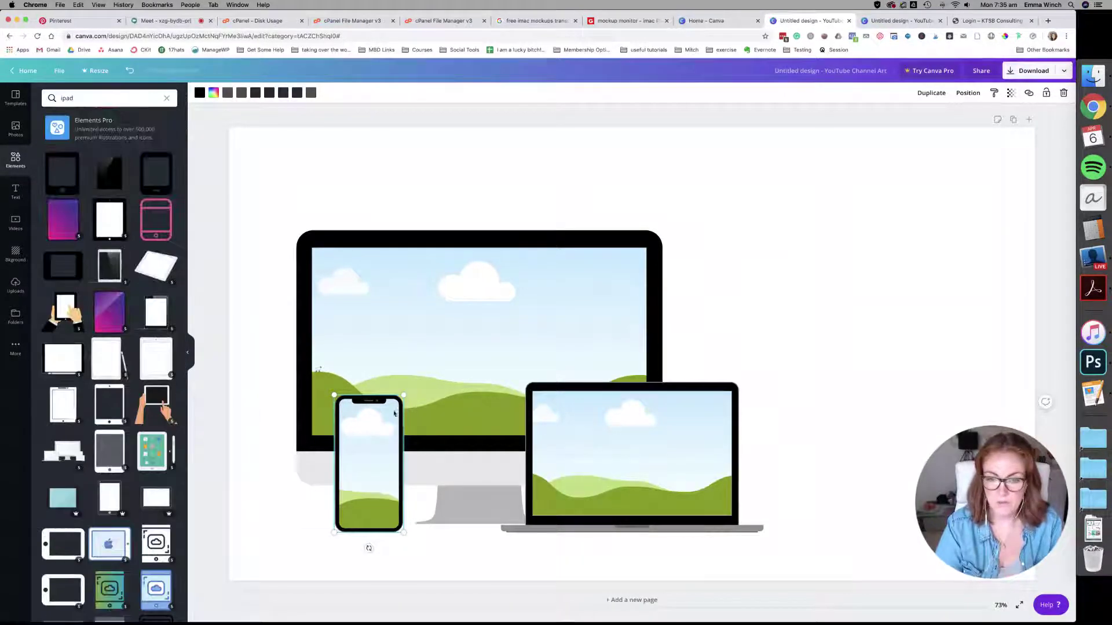
pyautogui.click(546, 297)
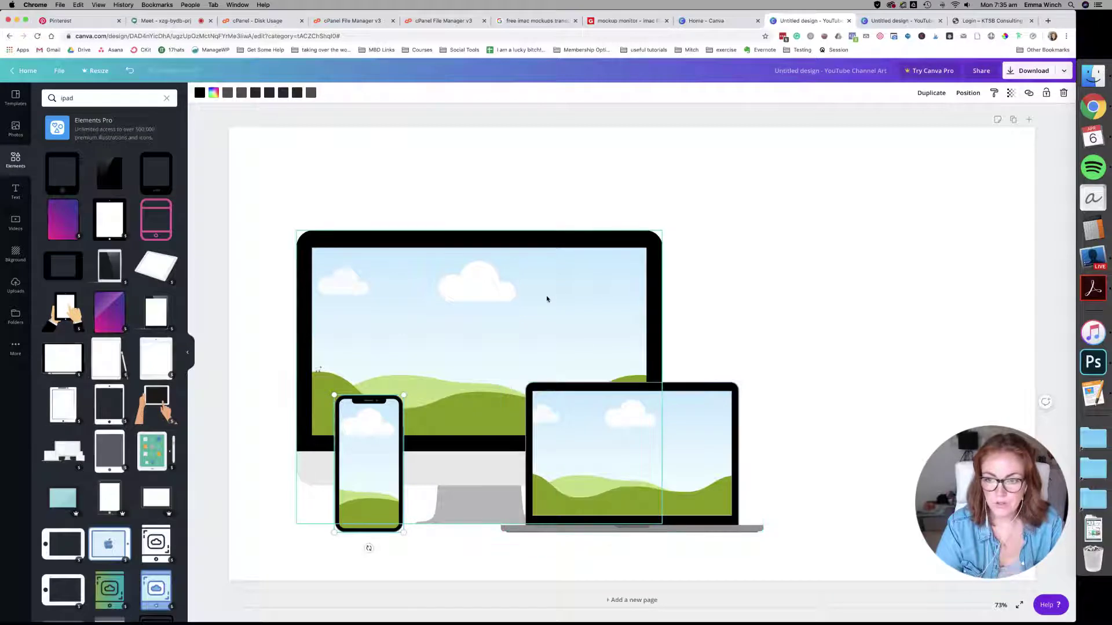
pyautogui.click(752, 318)
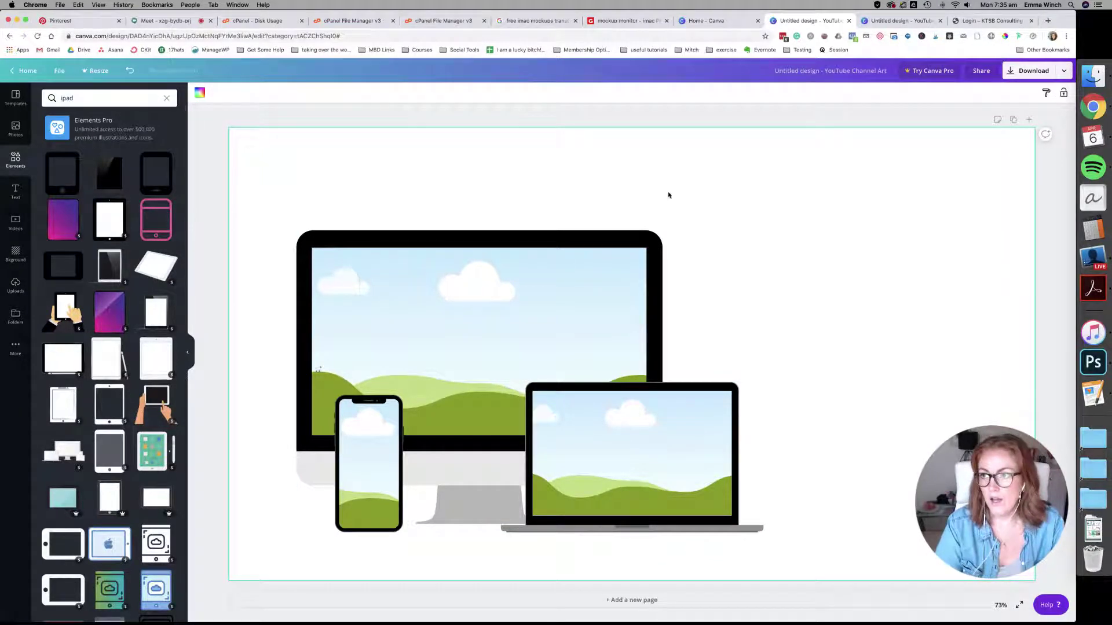
# - Switch to the KTSB Consulting members site and log in with the credentials already filled in
pyautogui.click(992, 20)
pyautogui.click(701, 358)
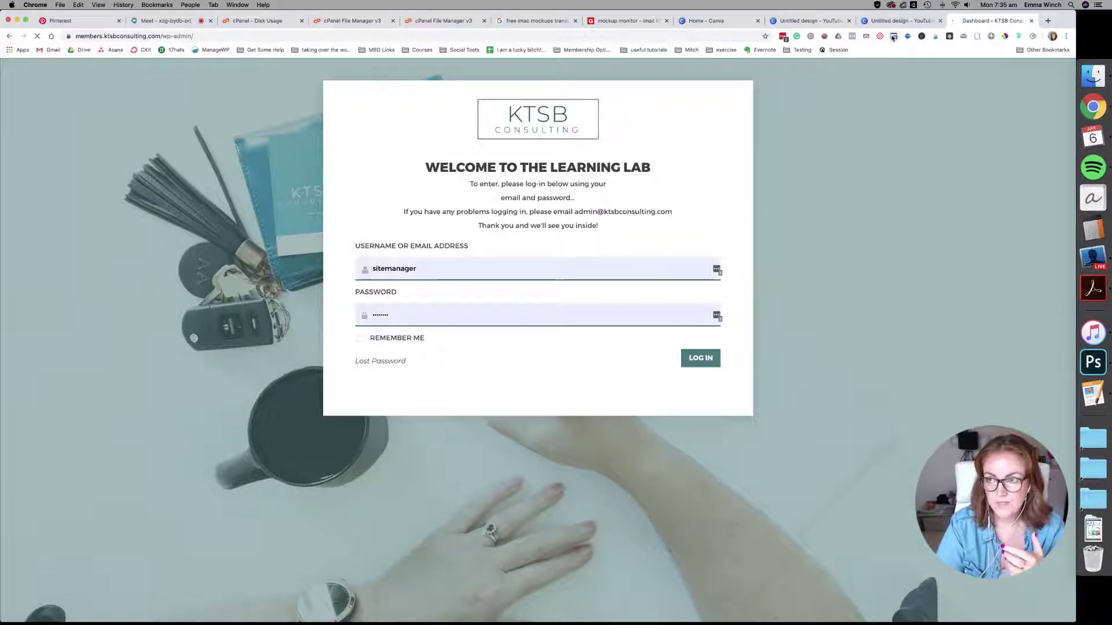
# - Open the Full Page Screenshot extension and look through its recent web page captures
pyautogui.click(894, 38)
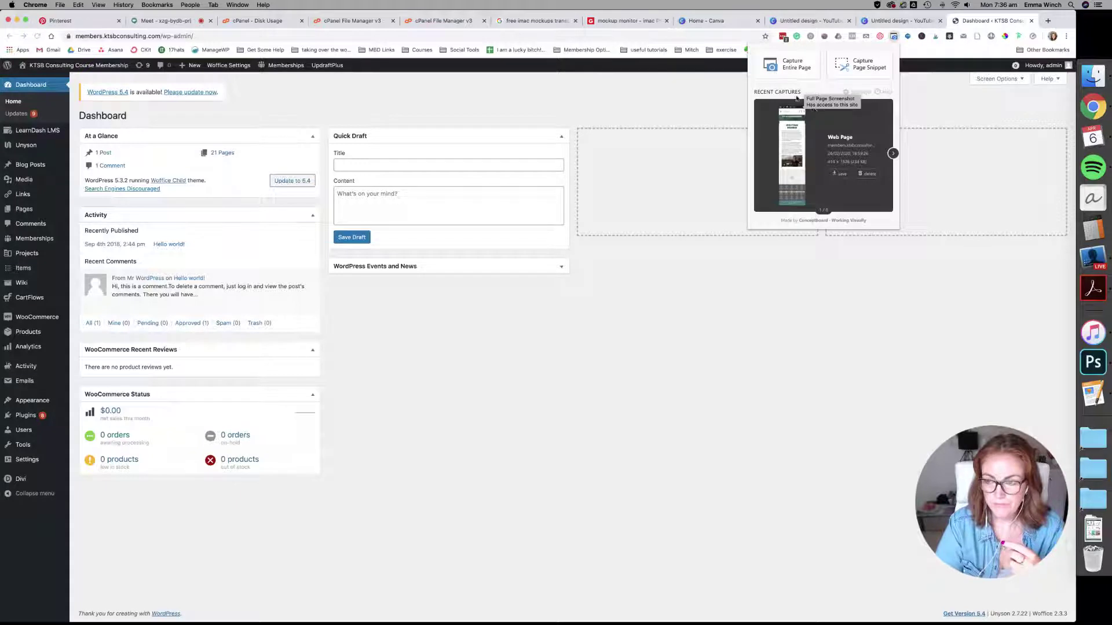
pyautogui.click(892, 154)
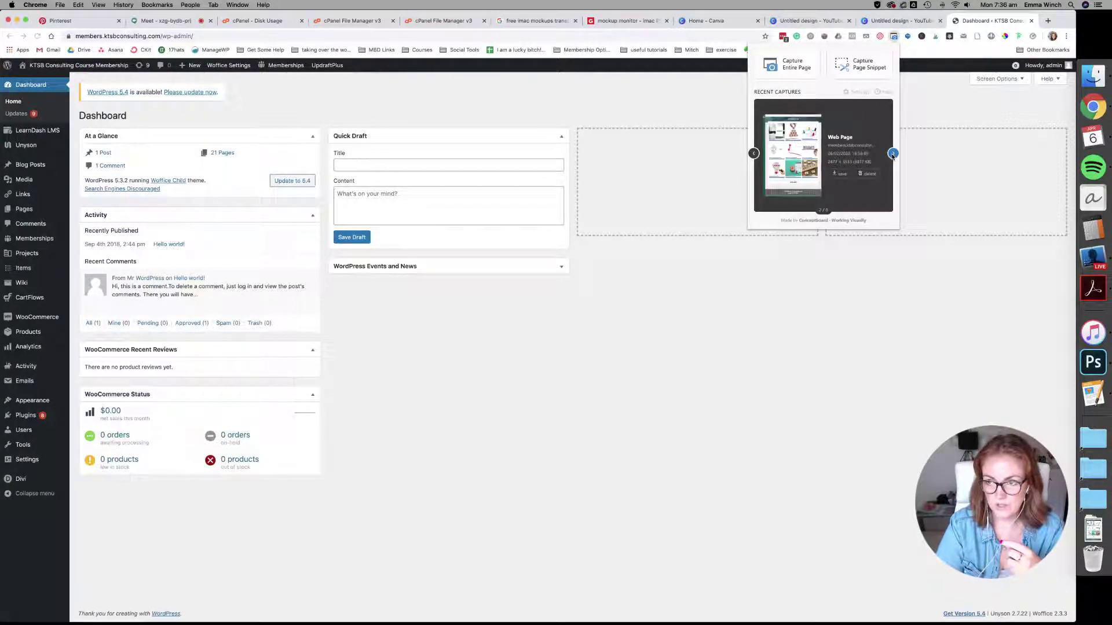
pyautogui.click(893, 154)
pyautogui.click(892, 153)
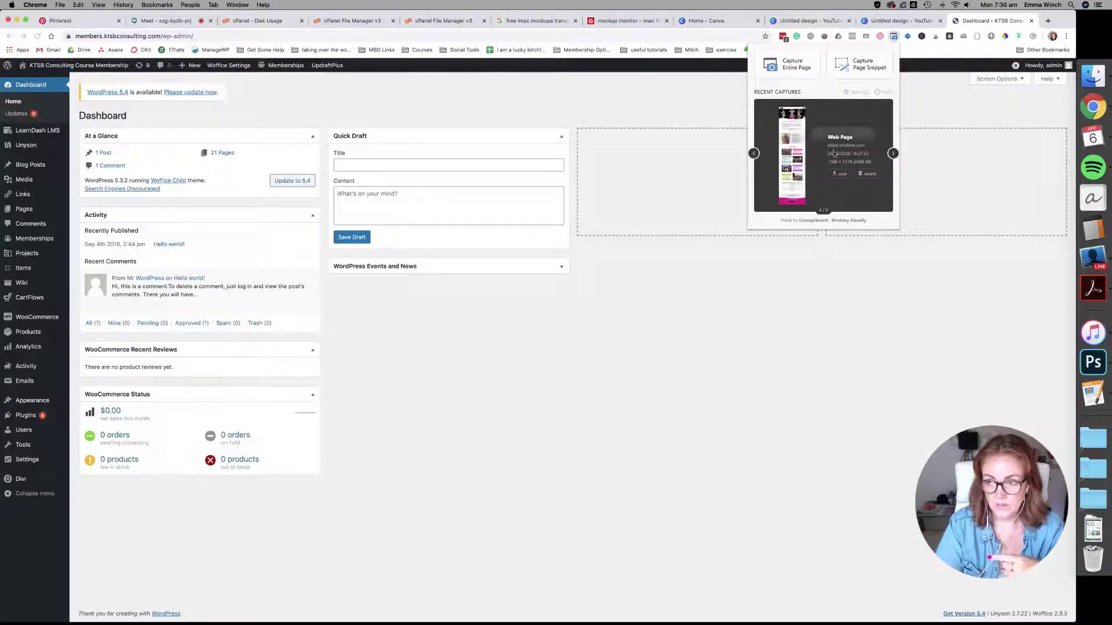
# - Save the recent capture of the long page with the pink footer, and open The Resilience Lab course page on the members site
pyautogui.click(841, 176)
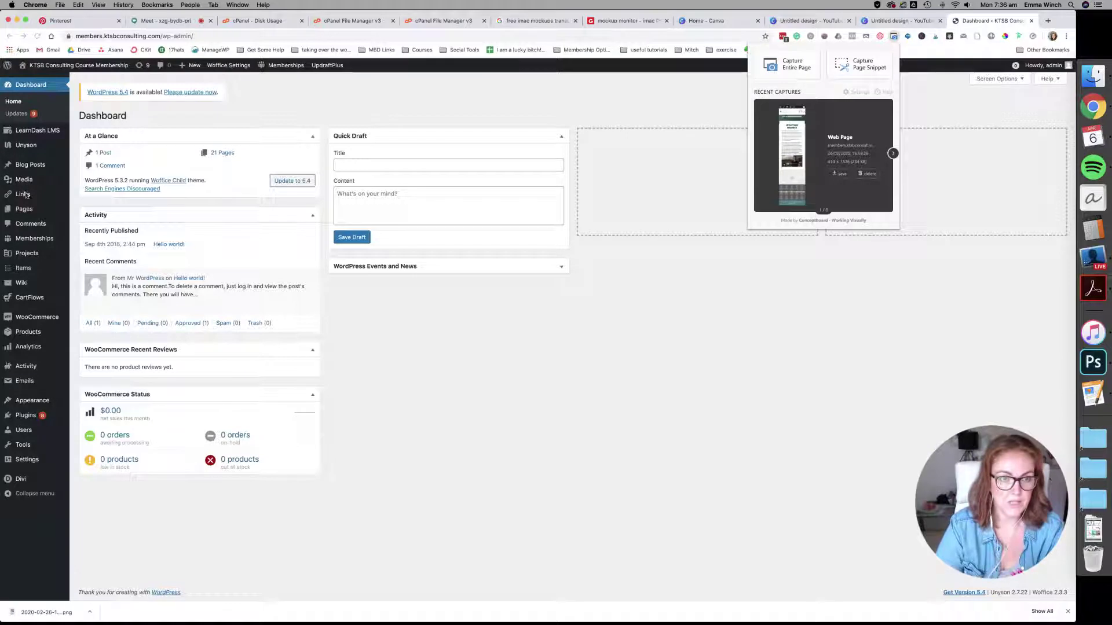
pyautogui.click(58, 68)
pyautogui.click(63, 67)
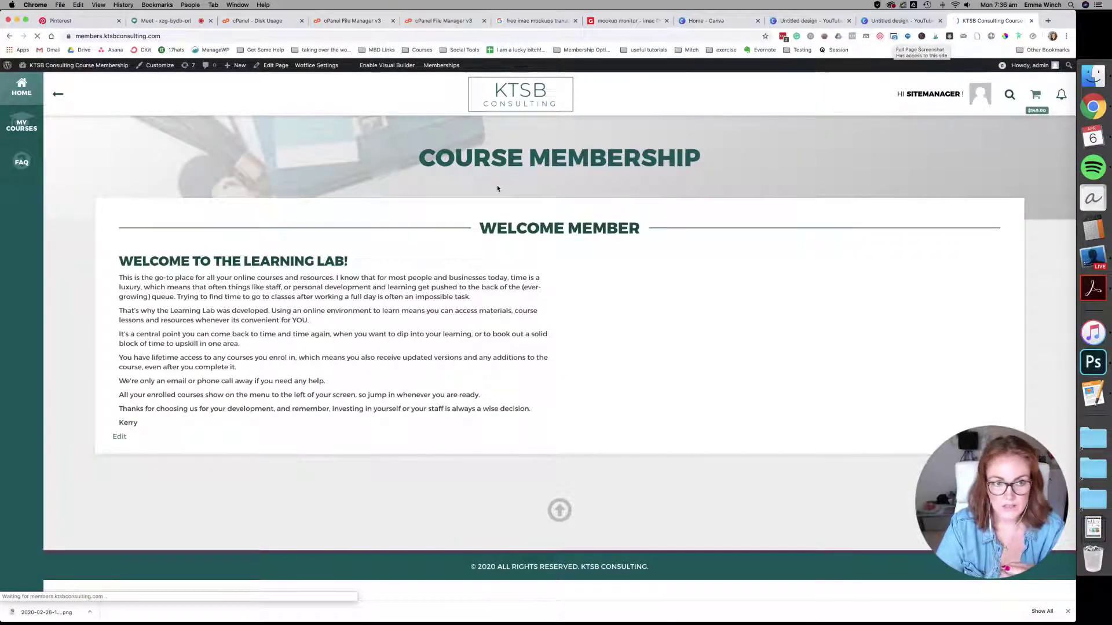
pyautogui.click(83, 119)
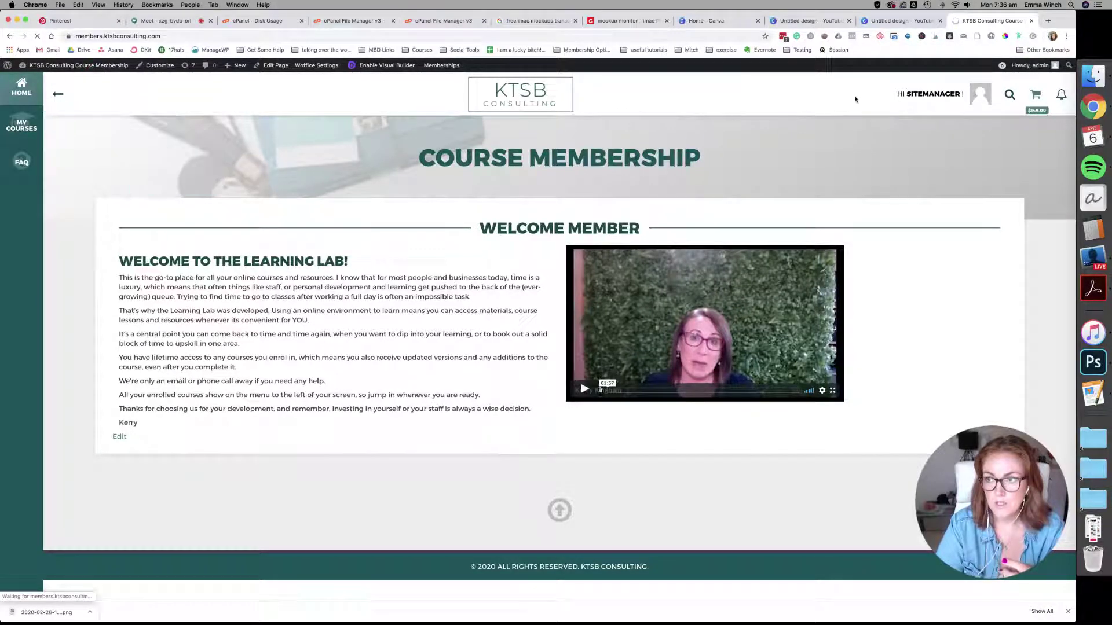
# - Capture the entire Resilience Lab page with the Full Page Screenshot extension and save the capture as an image
pyautogui.click(893, 37)
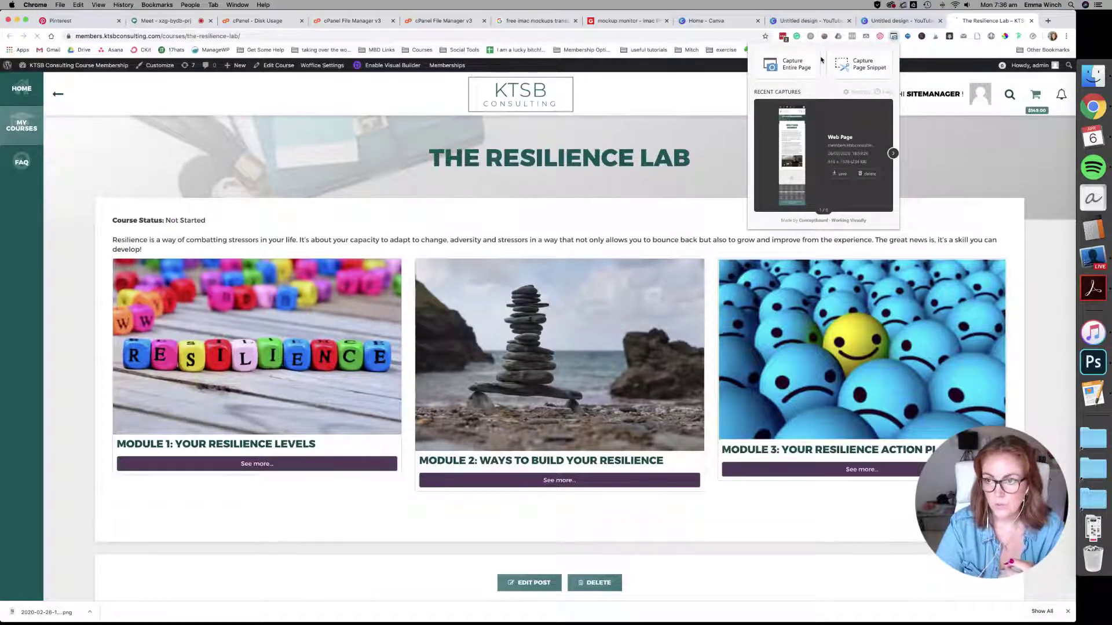
pyautogui.click(789, 68)
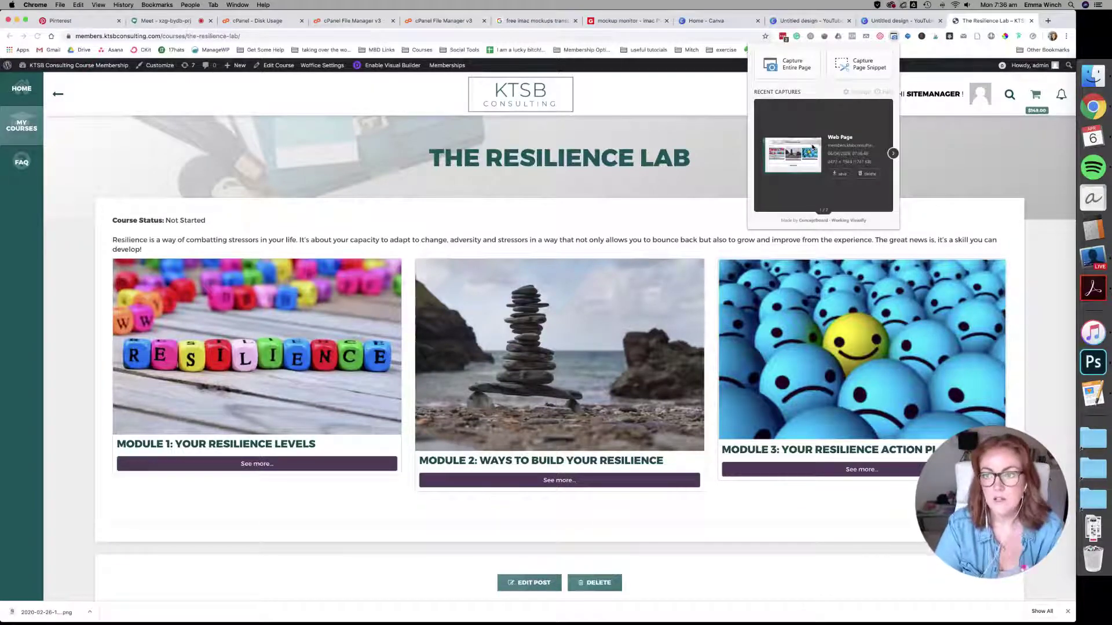
pyautogui.click(841, 175)
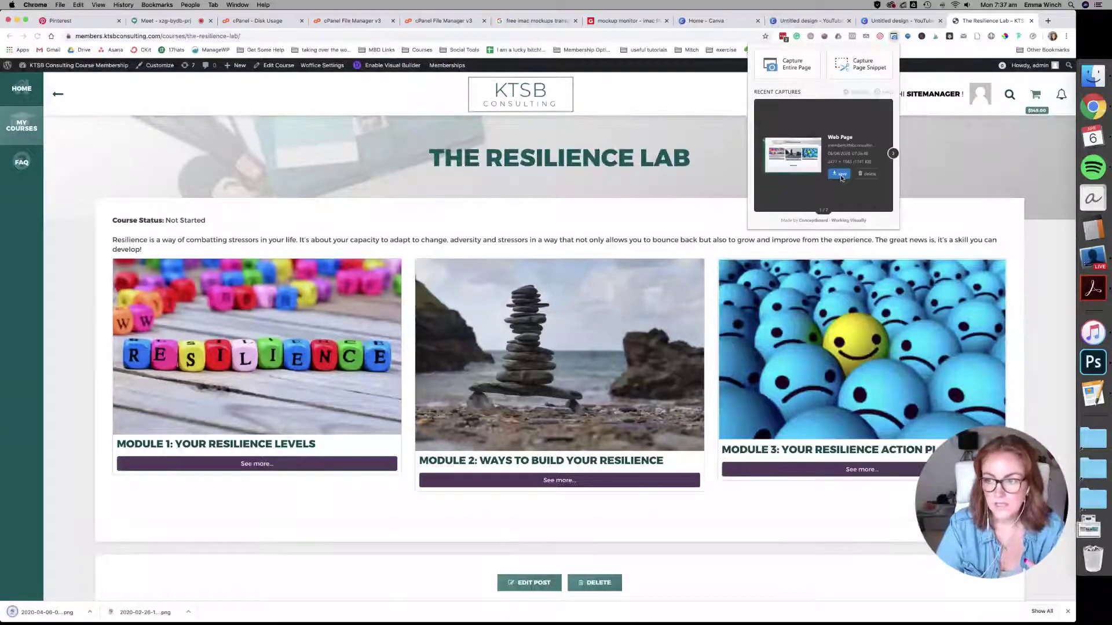
pyautogui.click(893, 154)
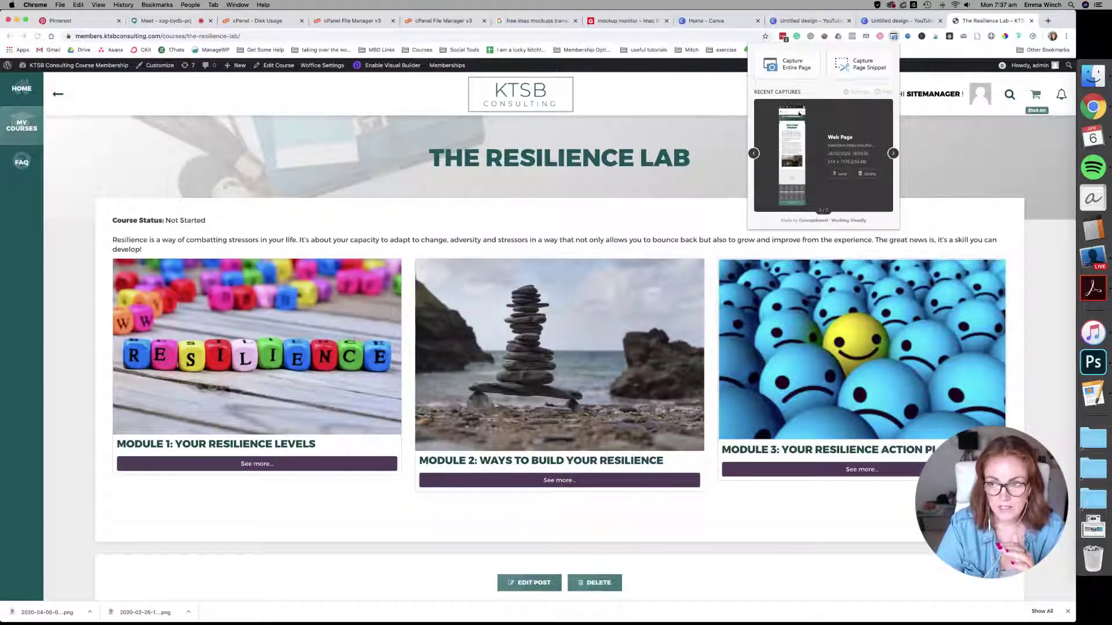
pyautogui.click(947, 138)
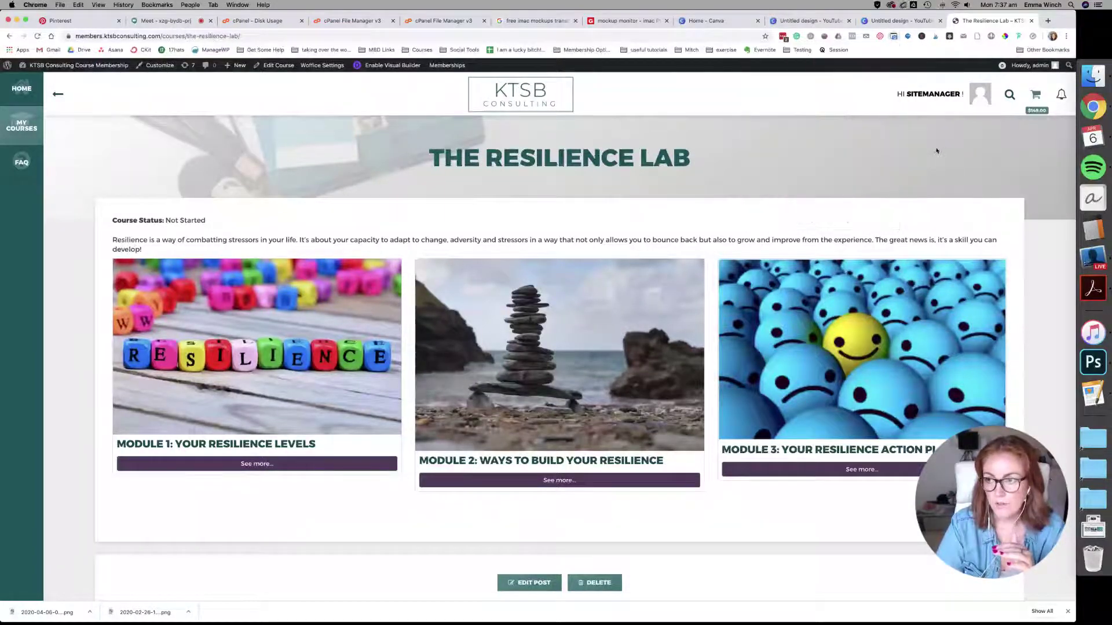
# - Inspect the Resilience Lab page with the developer tools and turn on the mobile device preview
pyautogui.rightClick(950, 145)
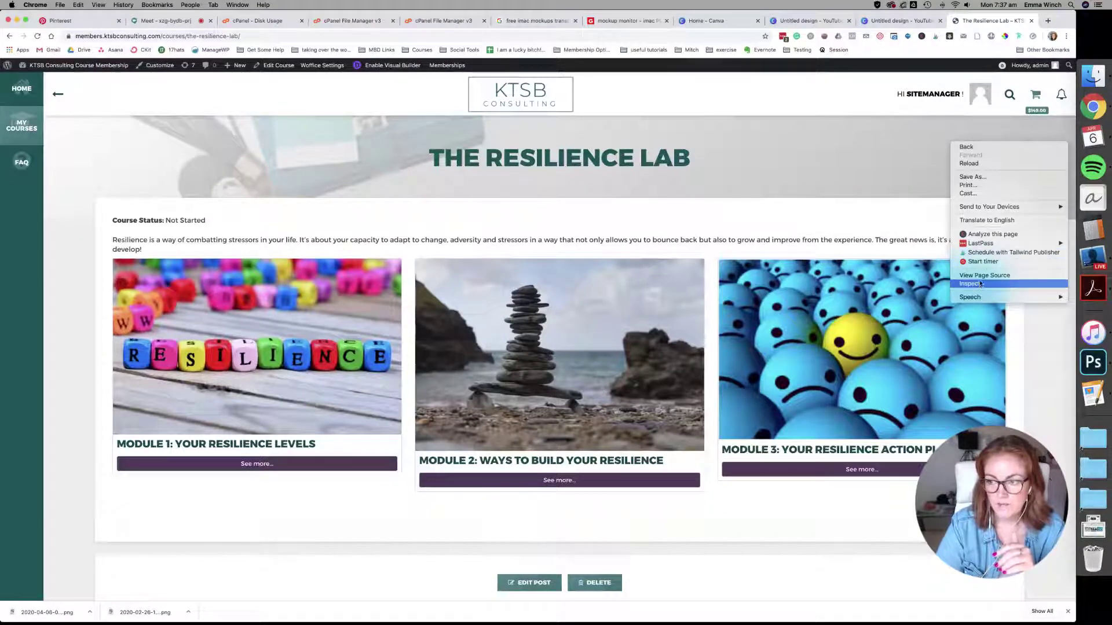
pyautogui.click(979, 285)
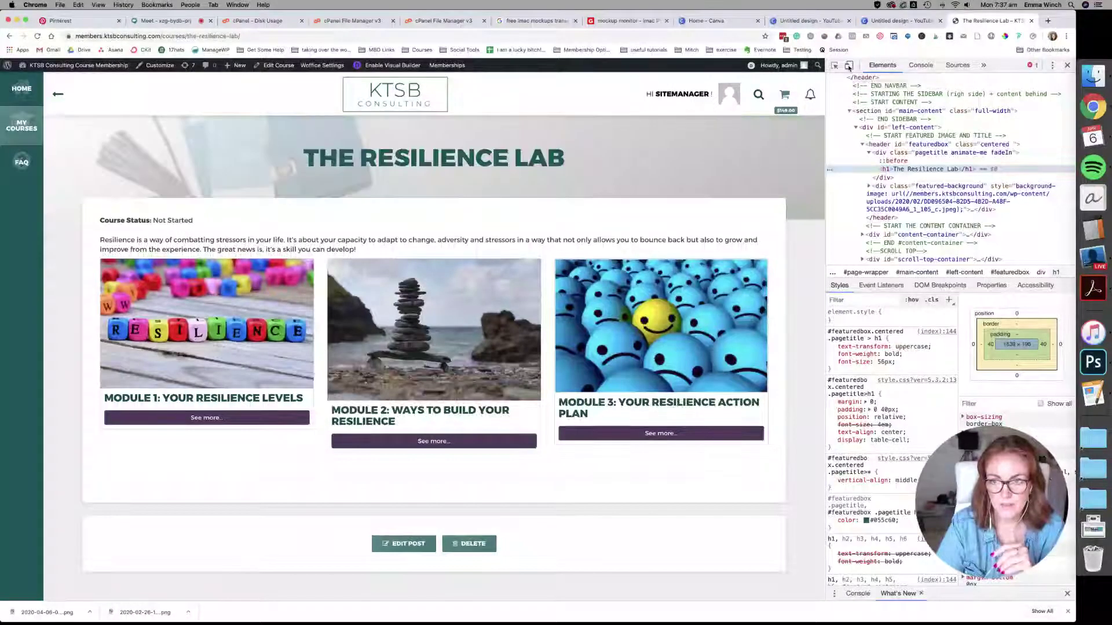
pyautogui.click(848, 65)
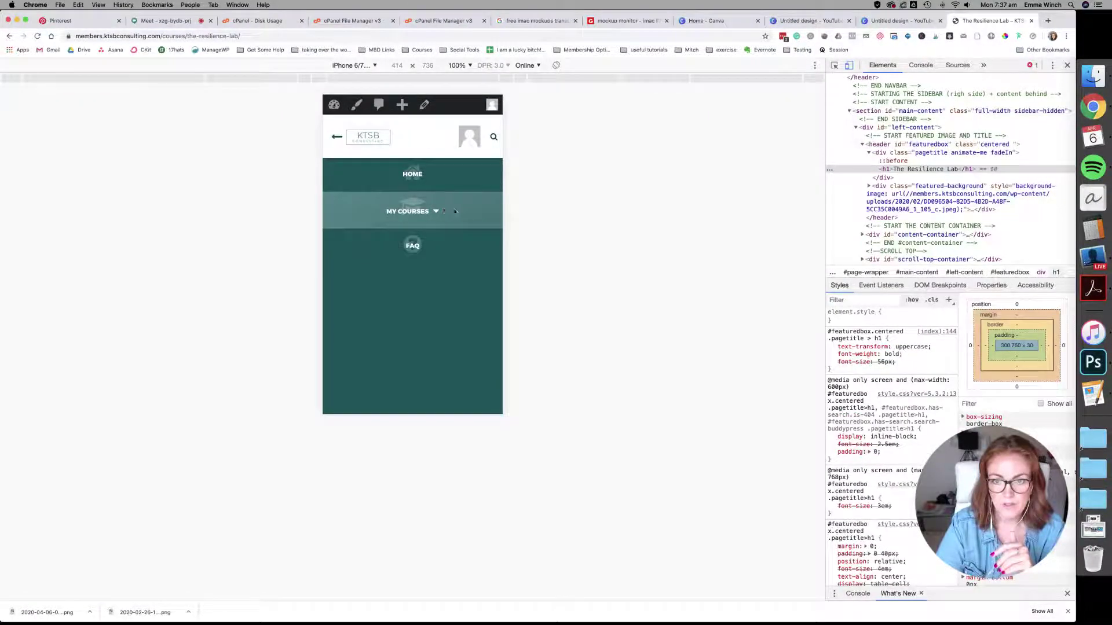
# - Go to the site's Home page in the mobile preview and set the previewed device to iPhone X
pyautogui.click(430, 211)
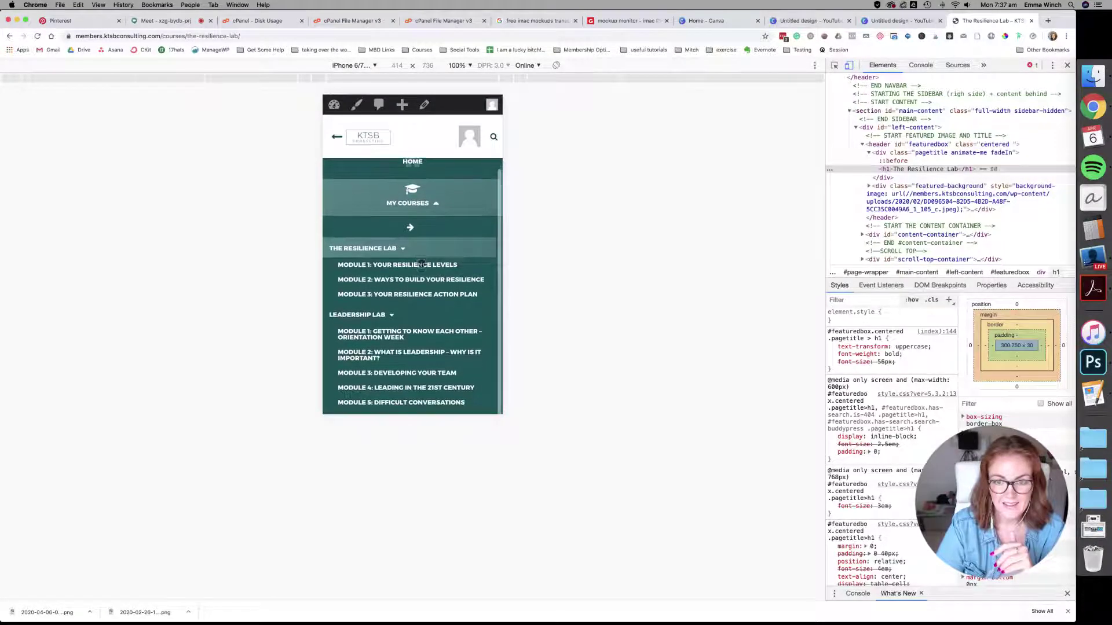
pyautogui.scroll(2, 413, 174)
pyautogui.click(412, 173)
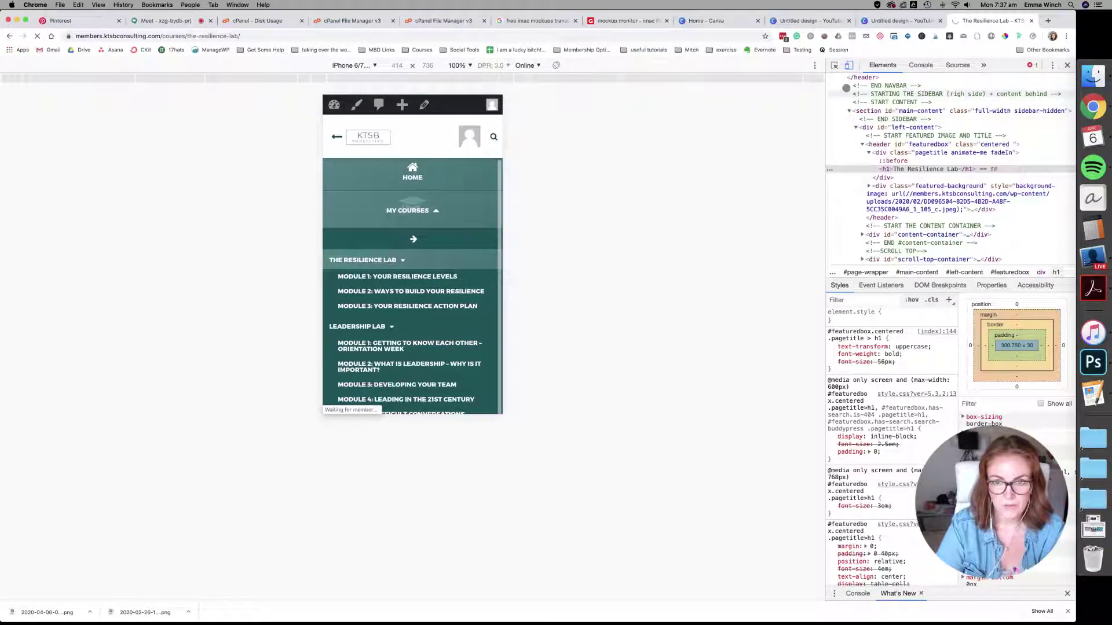
pyautogui.click(365, 65)
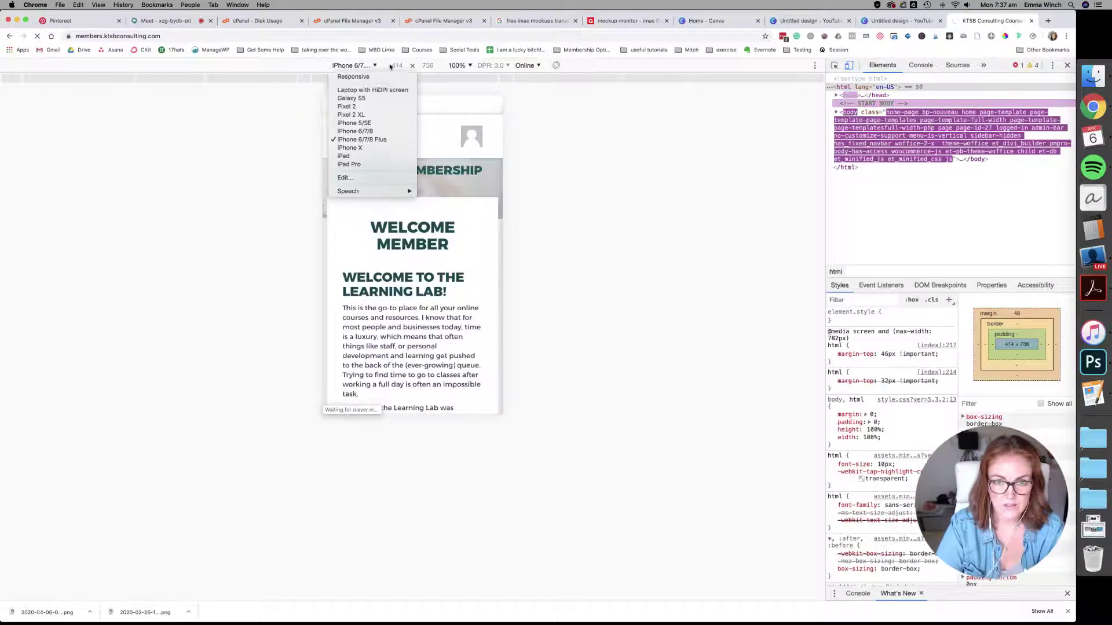
pyautogui.click(383, 148)
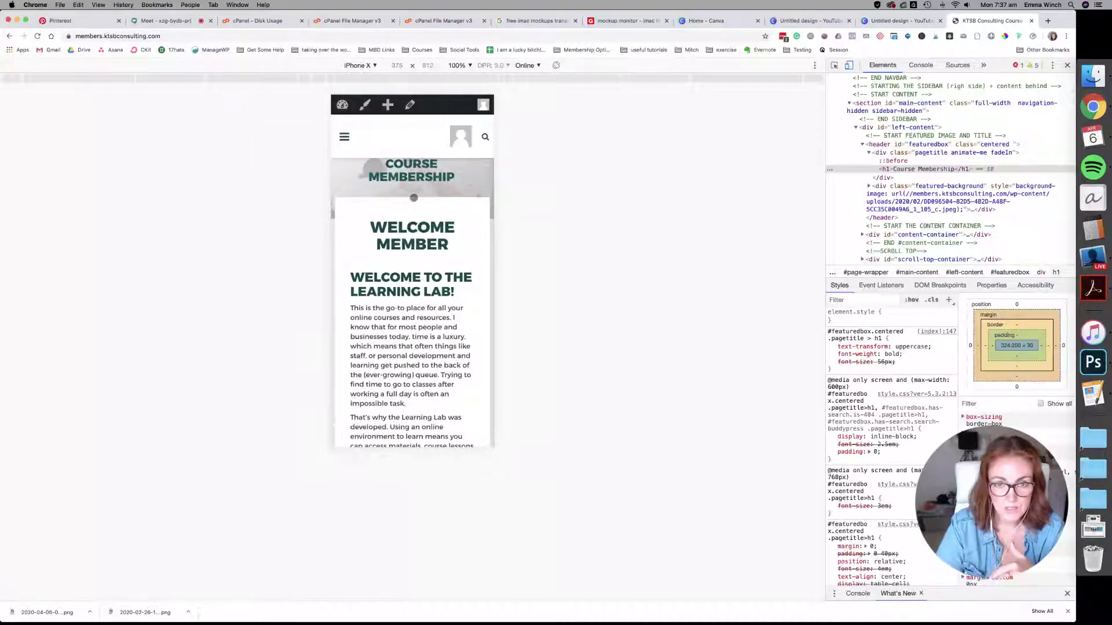
pyautogui.scroll(-10, 425, 187)
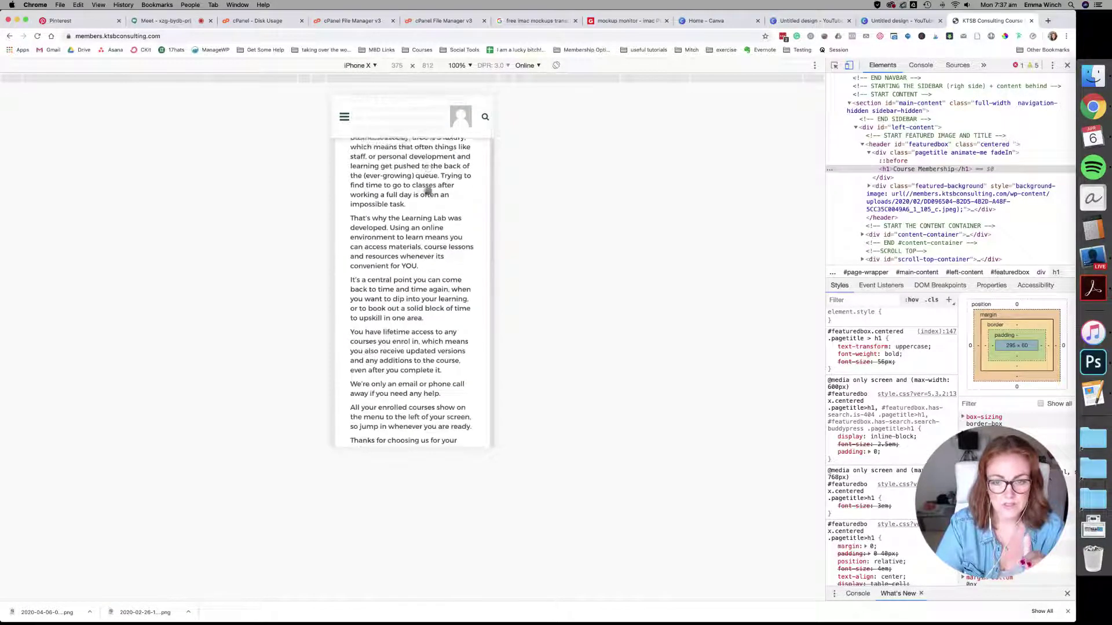
pyautogui.scroll(10, 428, 190)
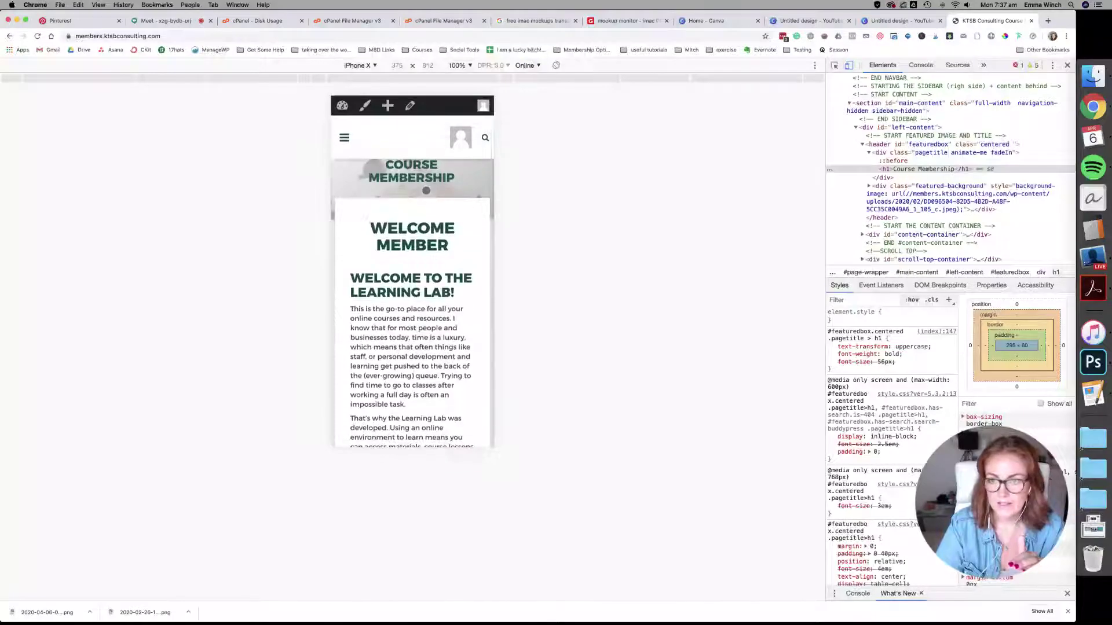
pyautogui.click(895, 37)
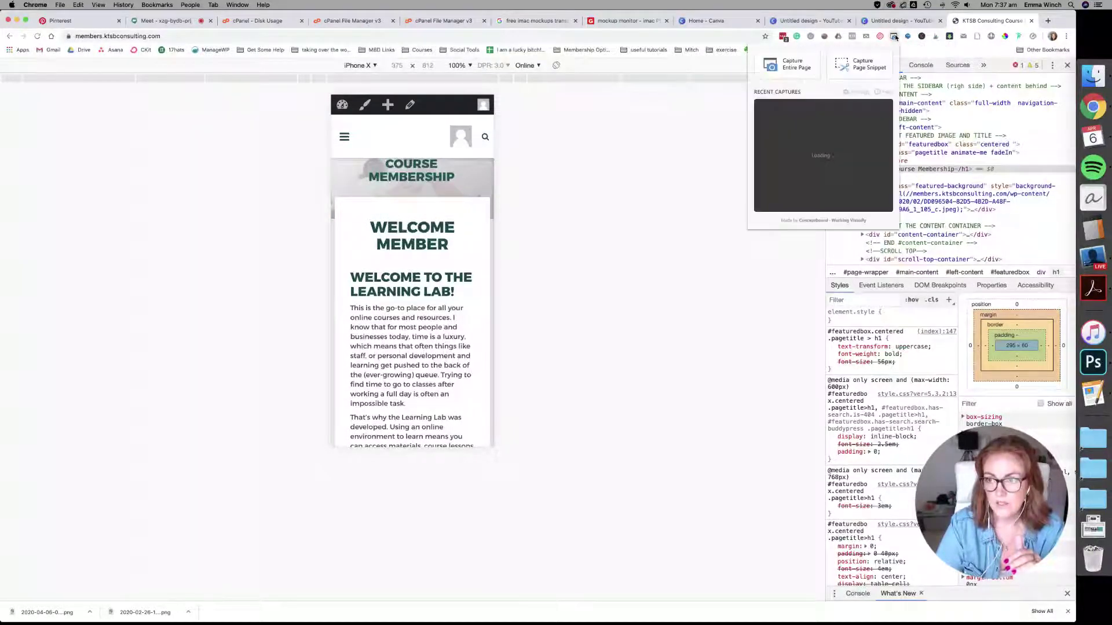
pyautogui.click(798, 66)
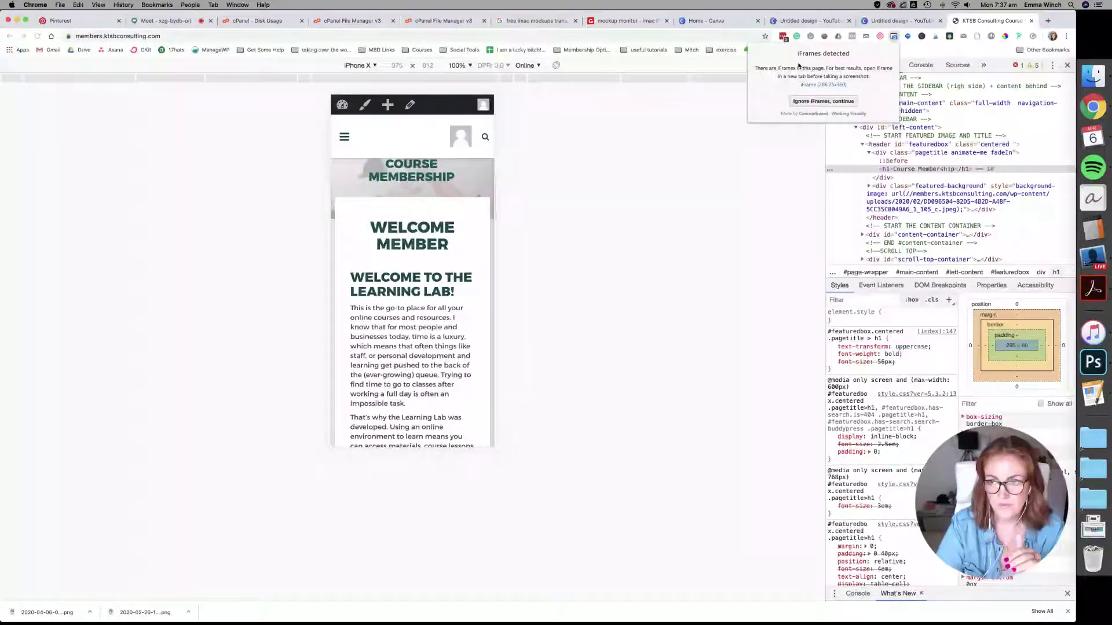
pyautogui.click(823, 85)
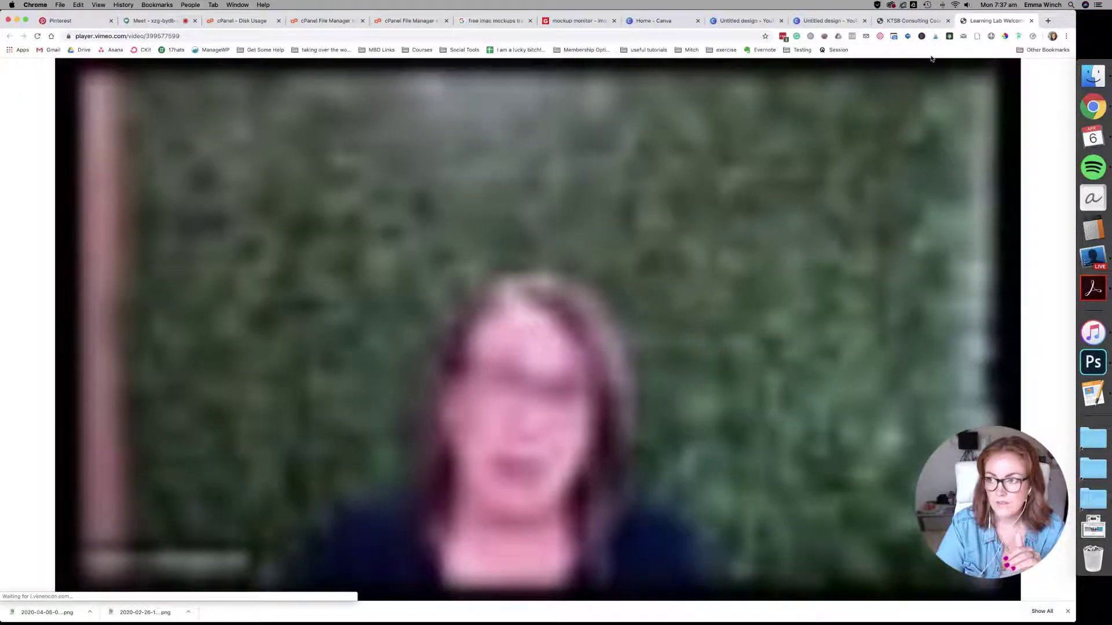
pyautogui.press('super+w')
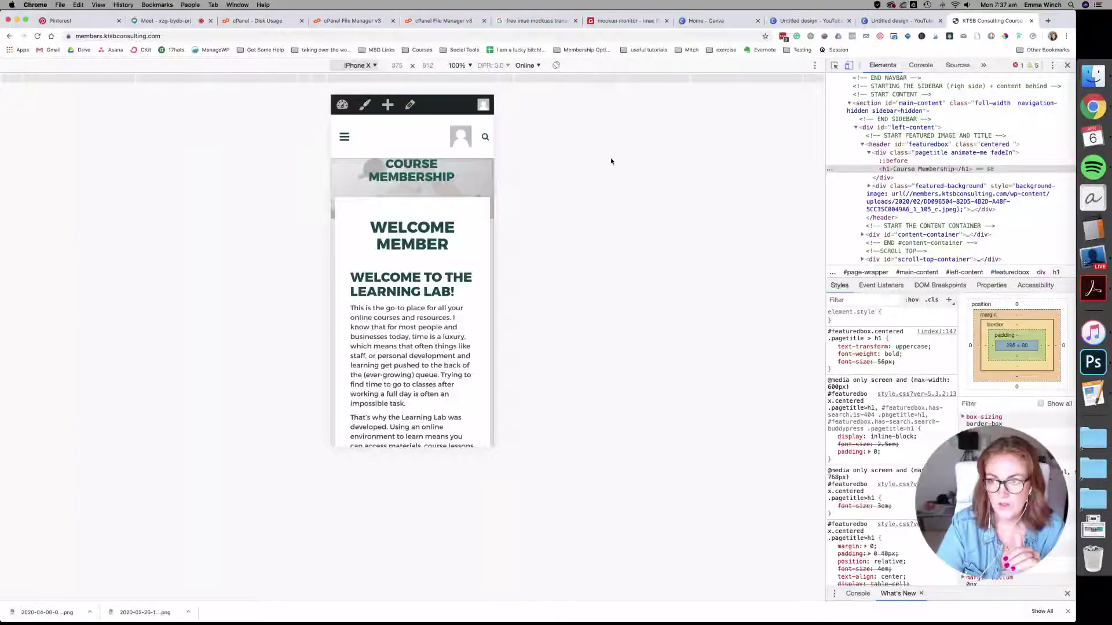
# - Capture the entire mobile version of the Course Membership page with Full Page Screenshot and save the capture
pyautogui.click(894, 38)
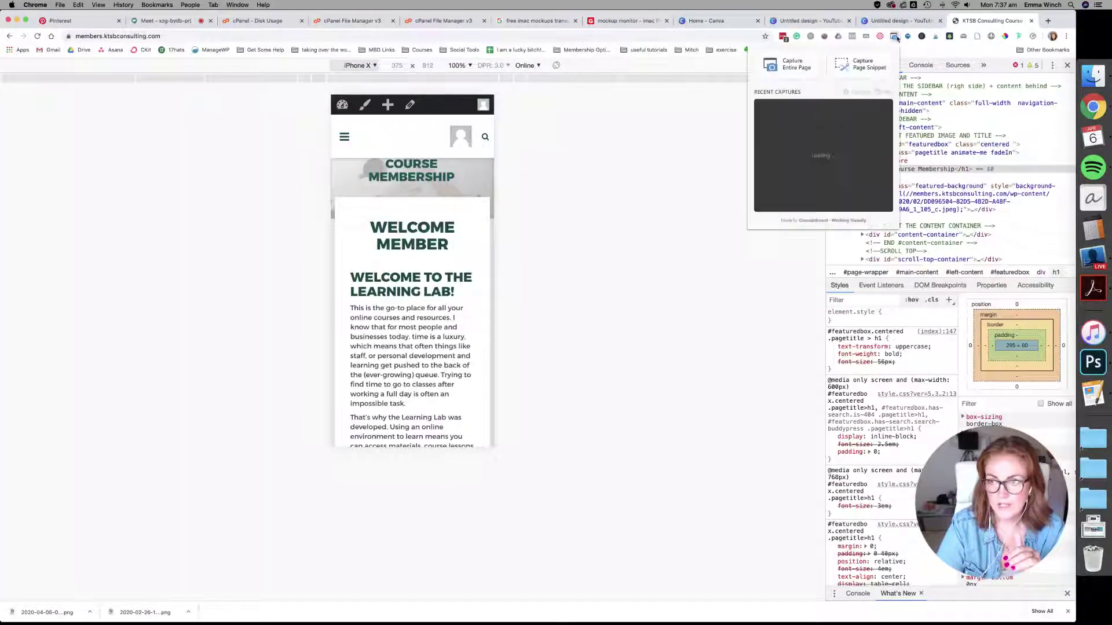
pyautogui.click(788, 64)
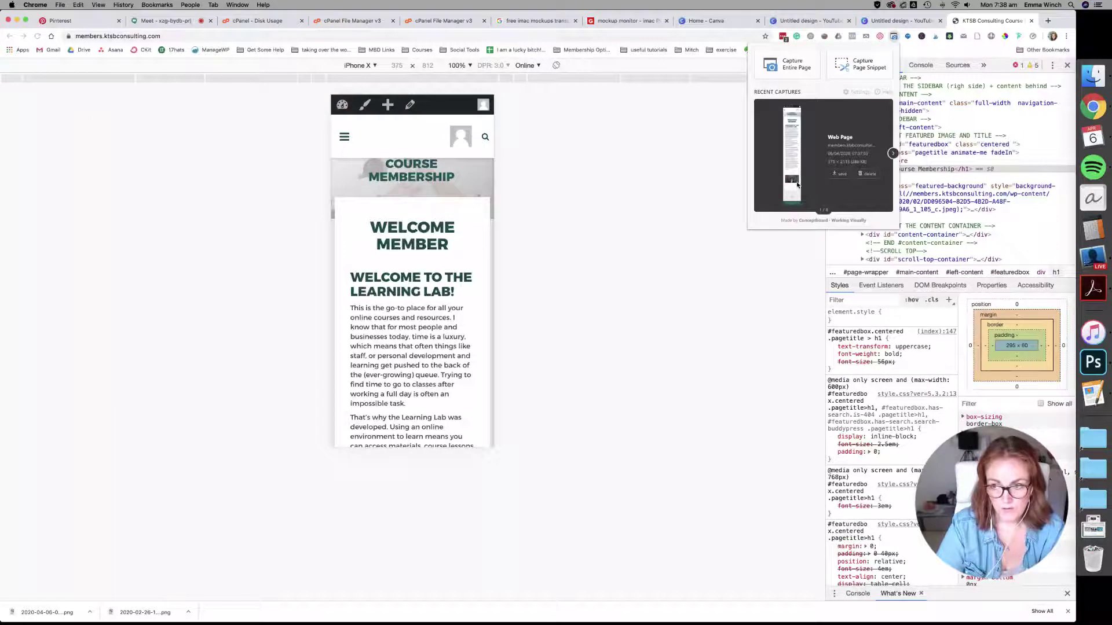
pyautogui.click(839, 174)
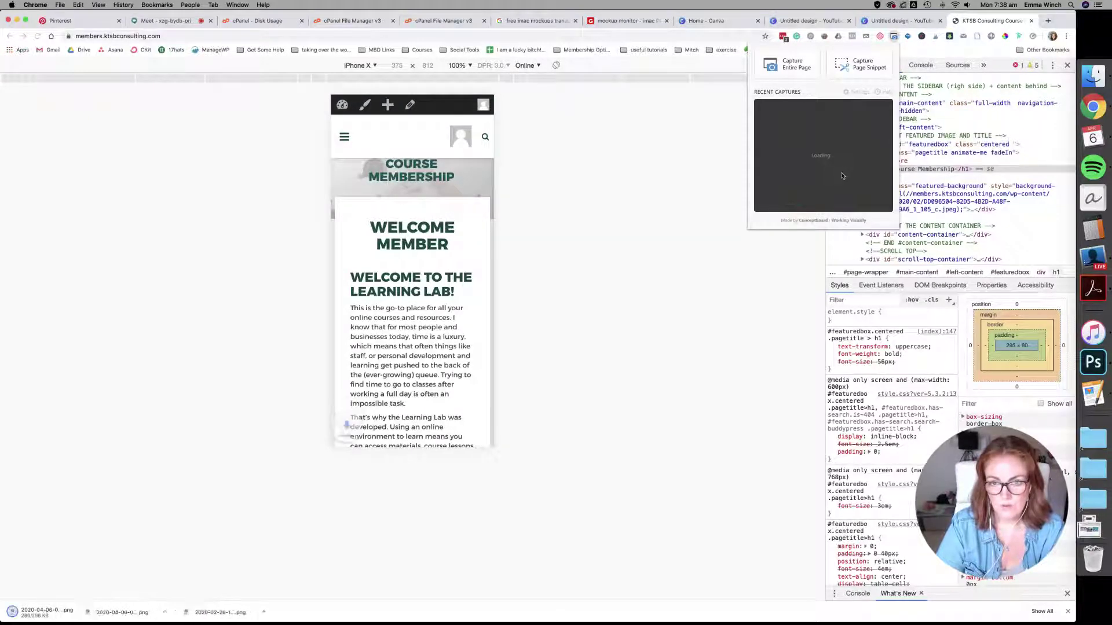
pyautogui.click(605, 134)
# - Switch to the Canva mockup design and upload the three downloaded screenshot PNG files to its image uploads
pyautogui.click(798, 21)
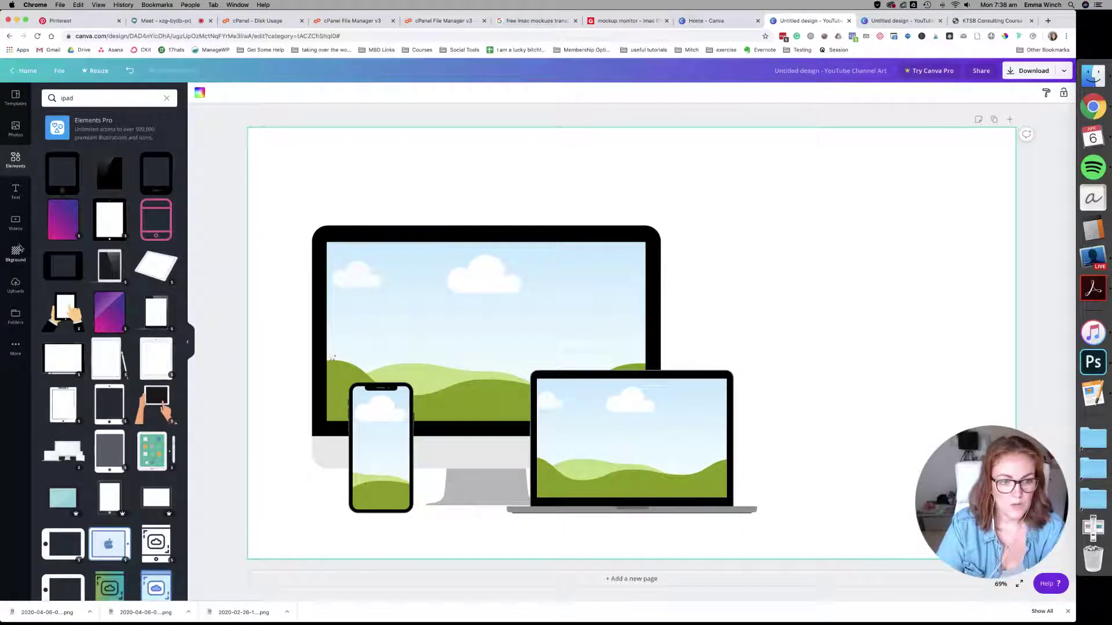
pyautogui.click(15, 284)
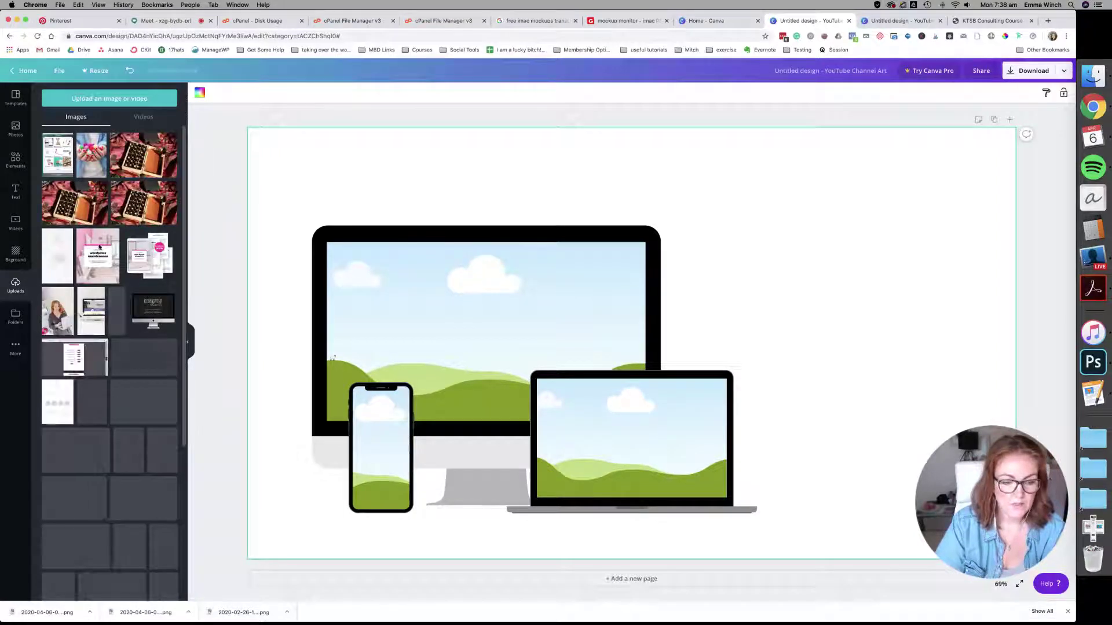
pyautogui.moveTo(52, 620); pyautogui.dragTo(99, 274)
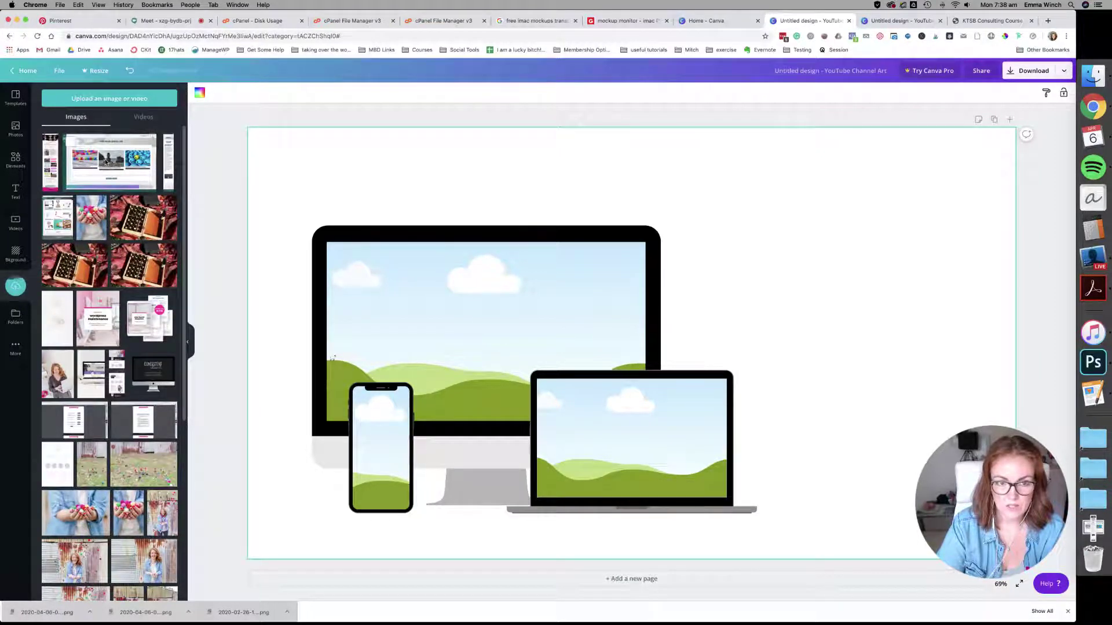
# - Fill the phone frame with the mobile page screenshot and shift it down inside the frame so the page's header shows
pyautogui.moveTo(169, 161); pyautogui.dragTo(361, 421)
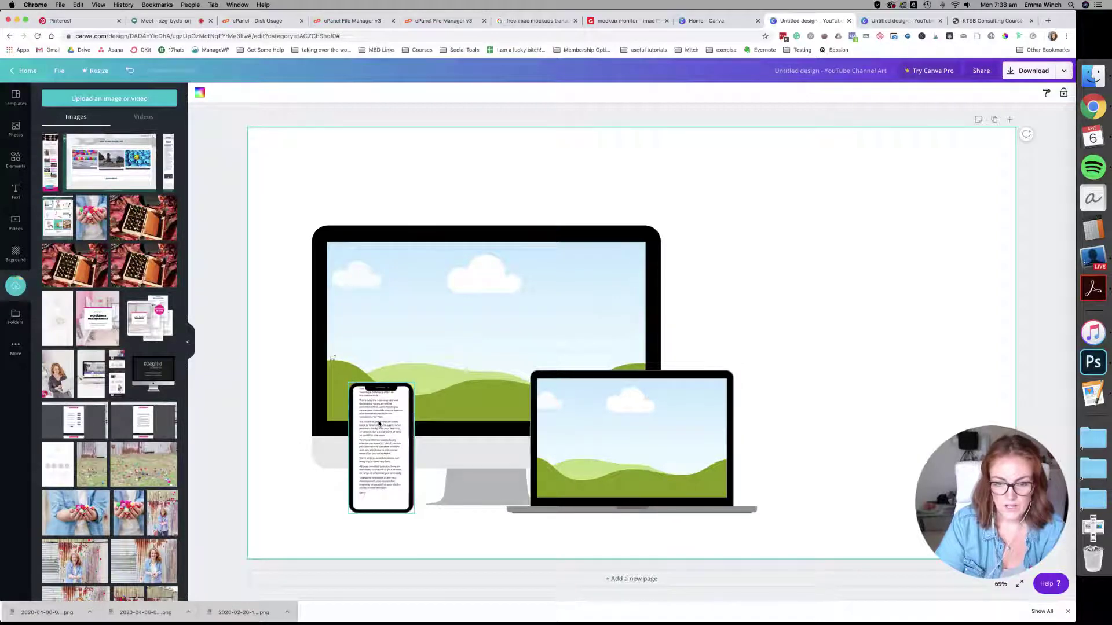
pyautogui.doubleClick(380, 424)
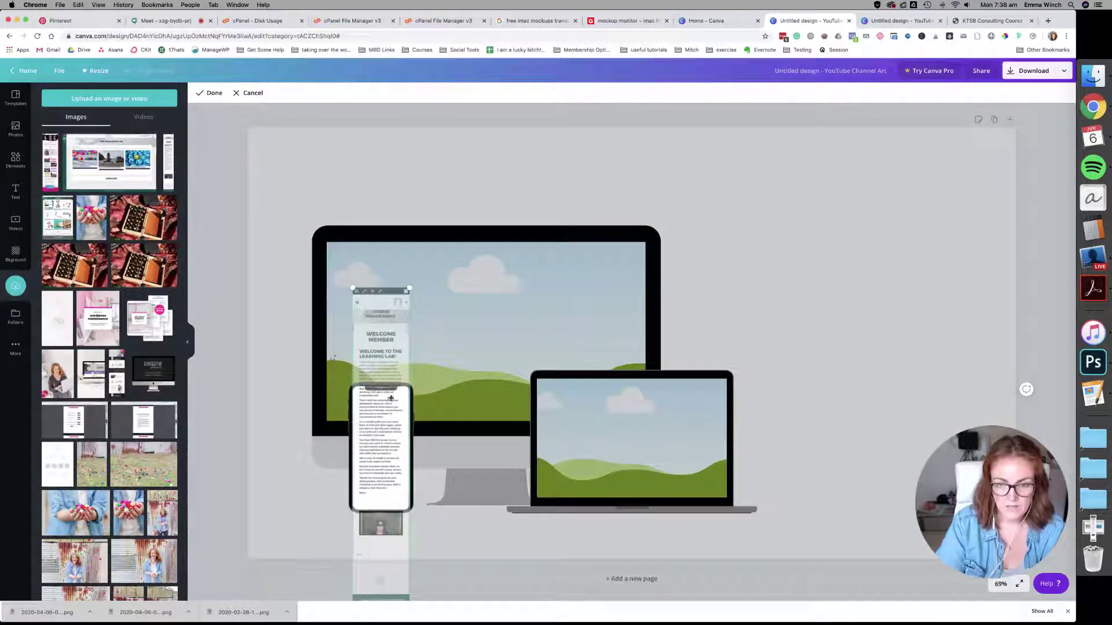
pyautogui.moveTo(385, 353); pyautogui.dragTo(388, 465)
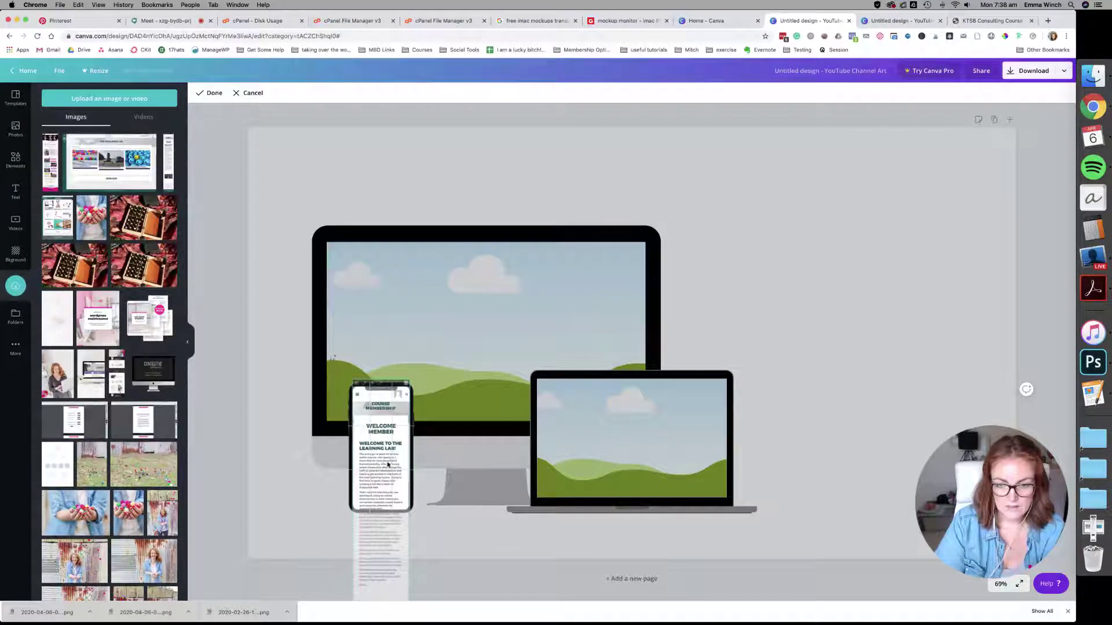
pyautogui.click(380, 527)
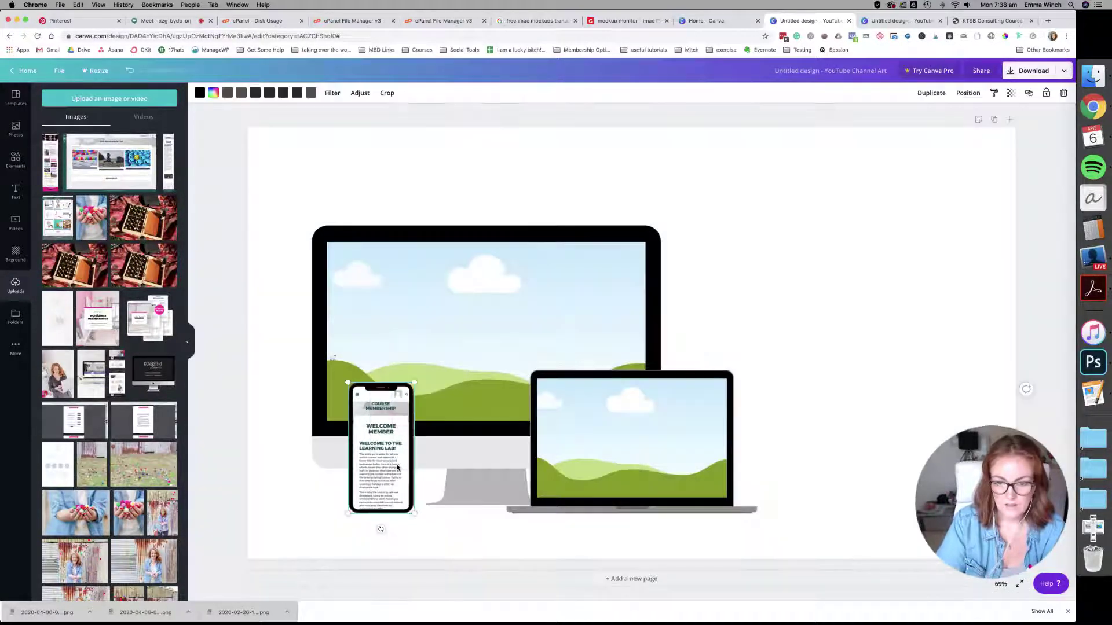
pyautogui.click(799, 294)
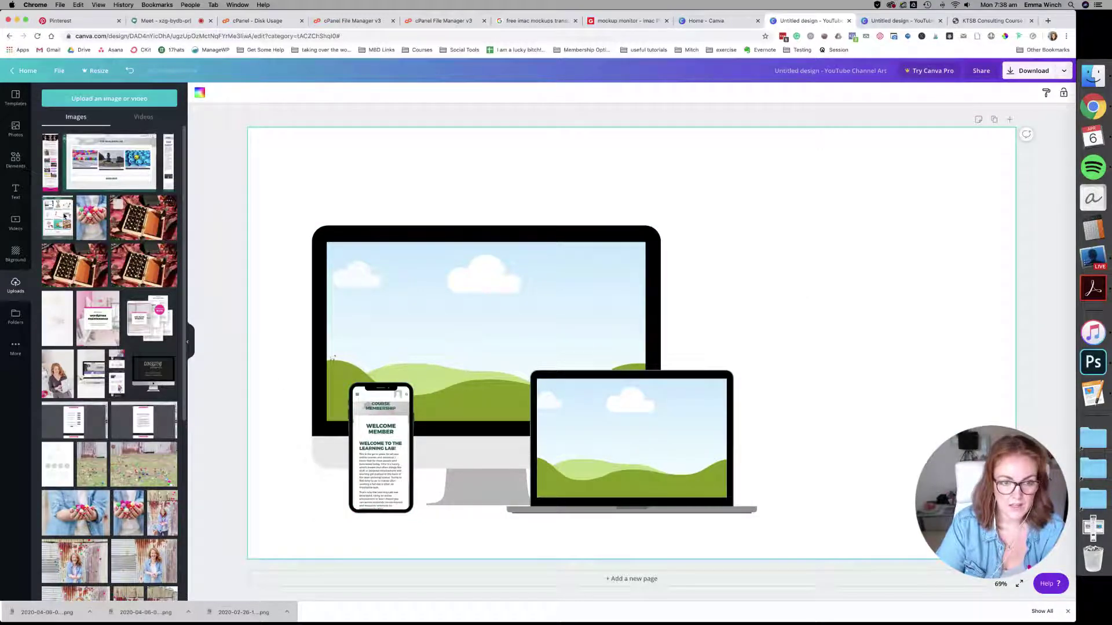
# - Fill the monitor frame with the Resilience Lab screenshot and move it down within the frame so the site logo shows
pyautogui.moveTo(147, 144); pyautogui.dragTo(407, 271)
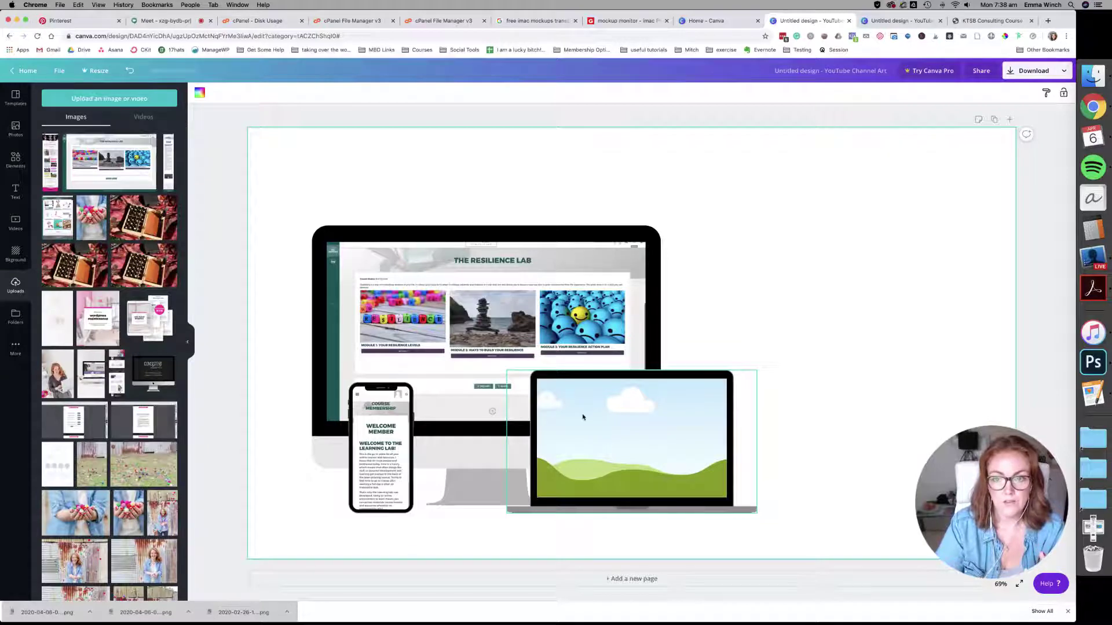
pyautogui.doubleClick(475, 315)
pyautogui.moveTo(479, 314); pyautogui.dragTo(377, 245)
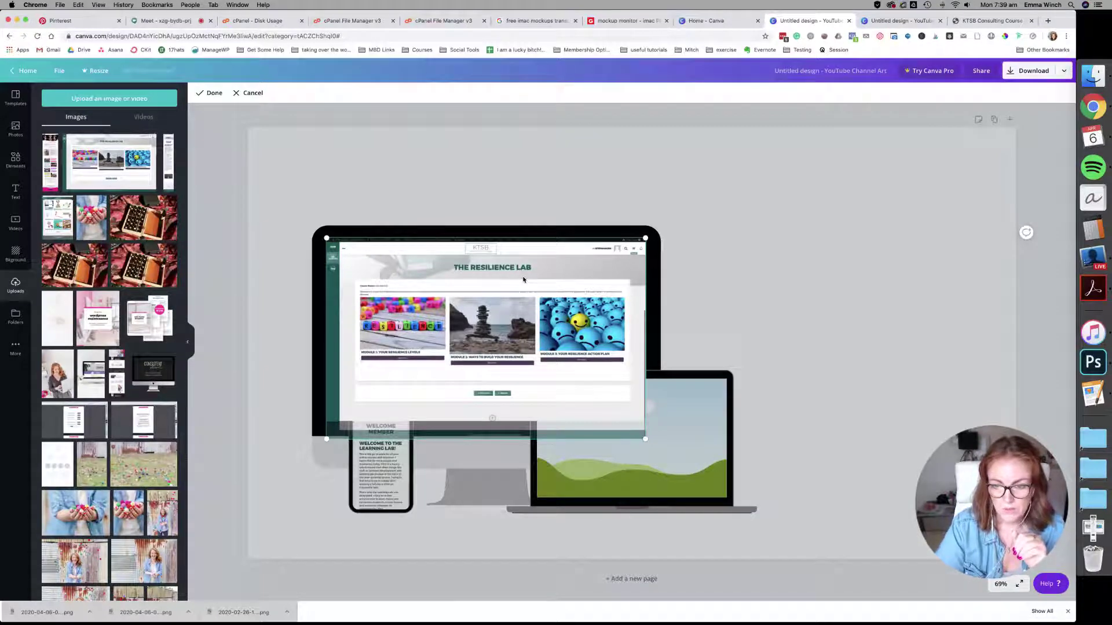
pyautogui.press('Return')
pyautogui.click(716, 267)
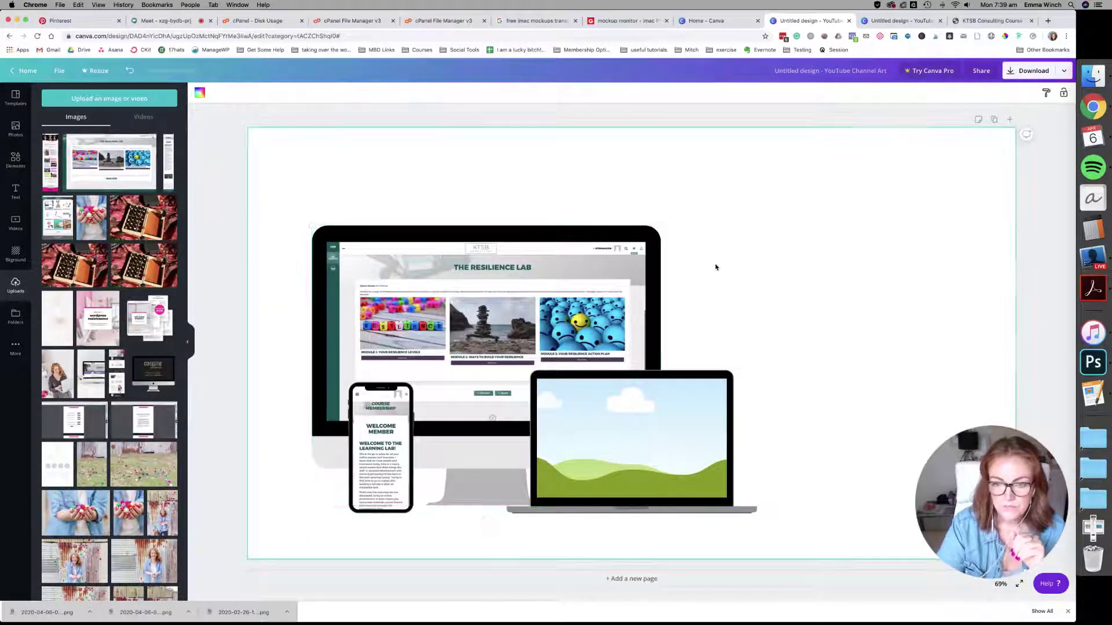
# - Try the Leadership Lab page screenshot in the laptop frame and clear the frame again
pyautogui.moveTo(59, 215); pyautogui.dragTo(616, 476)
pyautogui.doubleClick(617, 409)
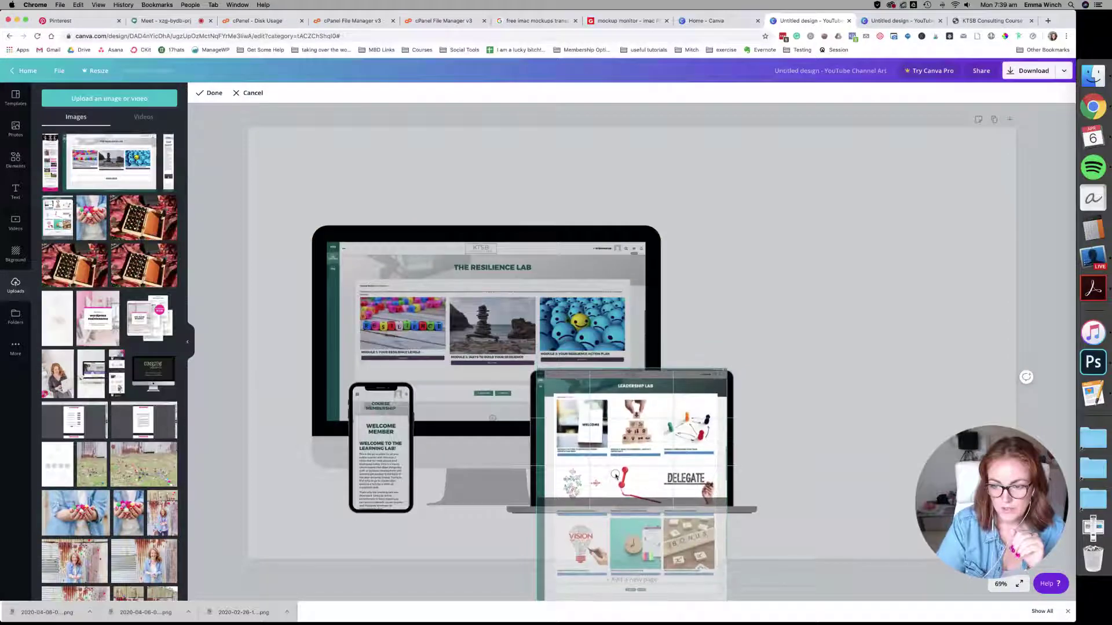
pyautogui.click(758, 455)
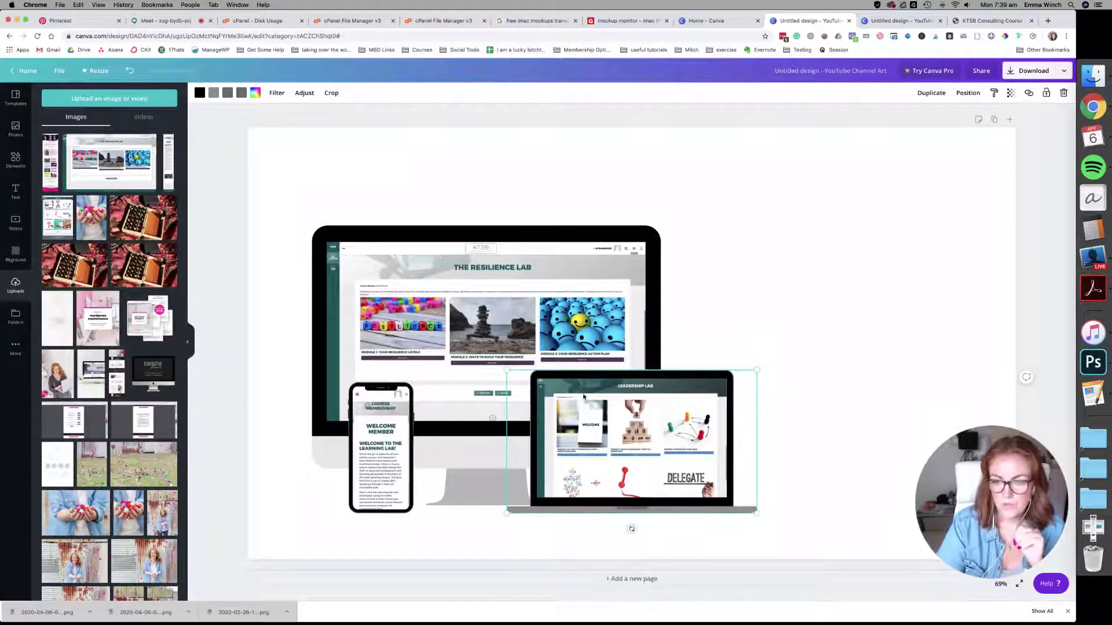
pyautogui.doubleClick(605, 411)
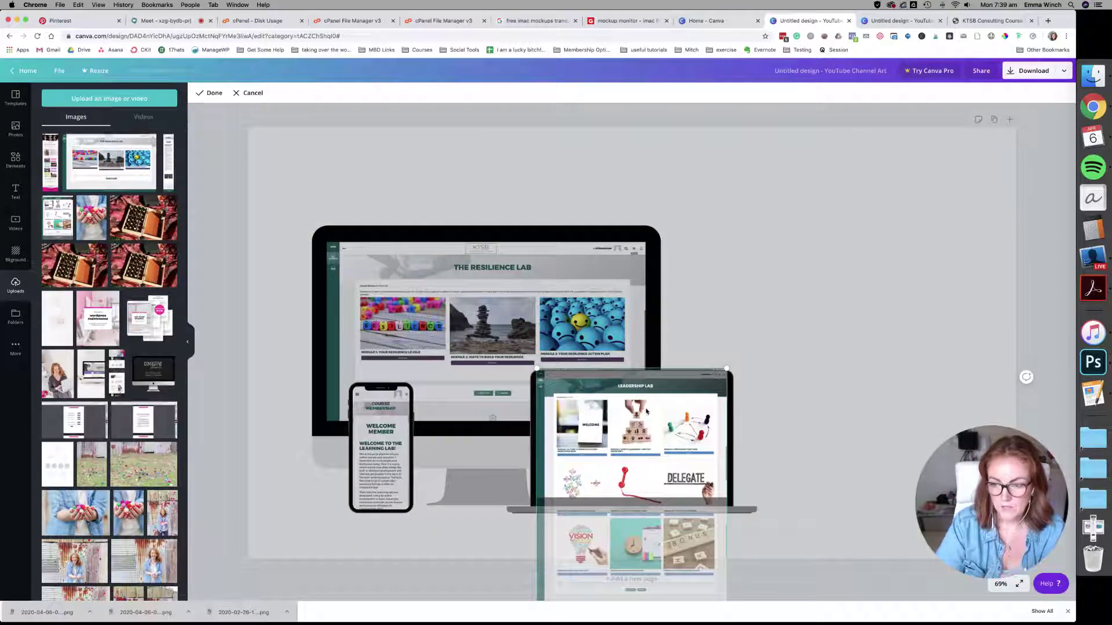
pyautogui.press('Delete')
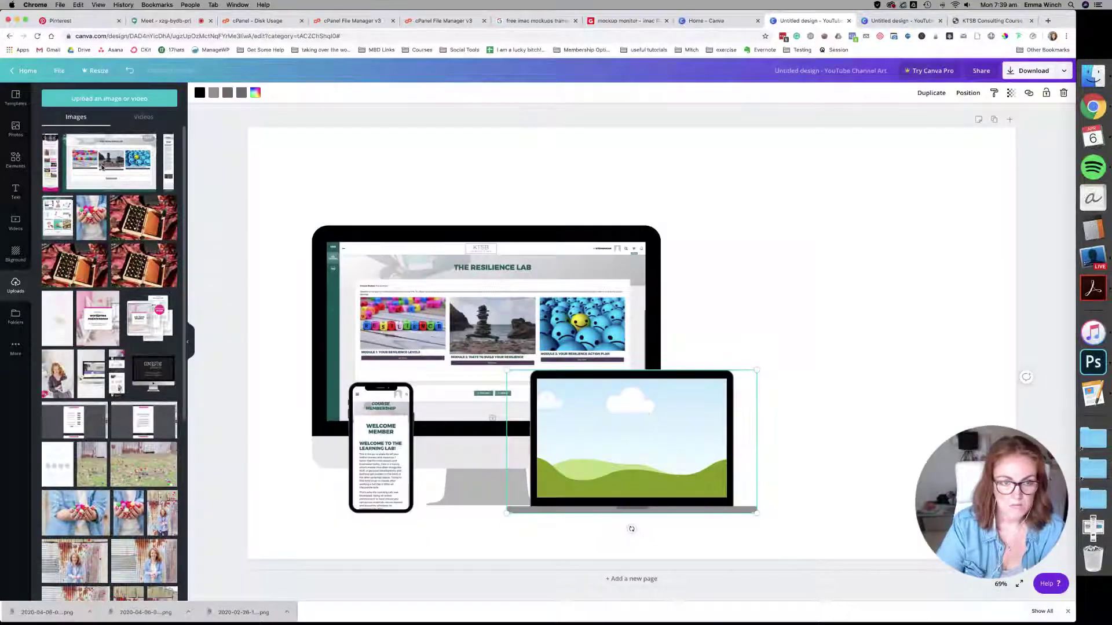
# - Fill the laptop frame with the Resilience Lab screenshot from the uploads
pyautogui.moveTo(107, 170); pyautogui.dragTo(578, 397)
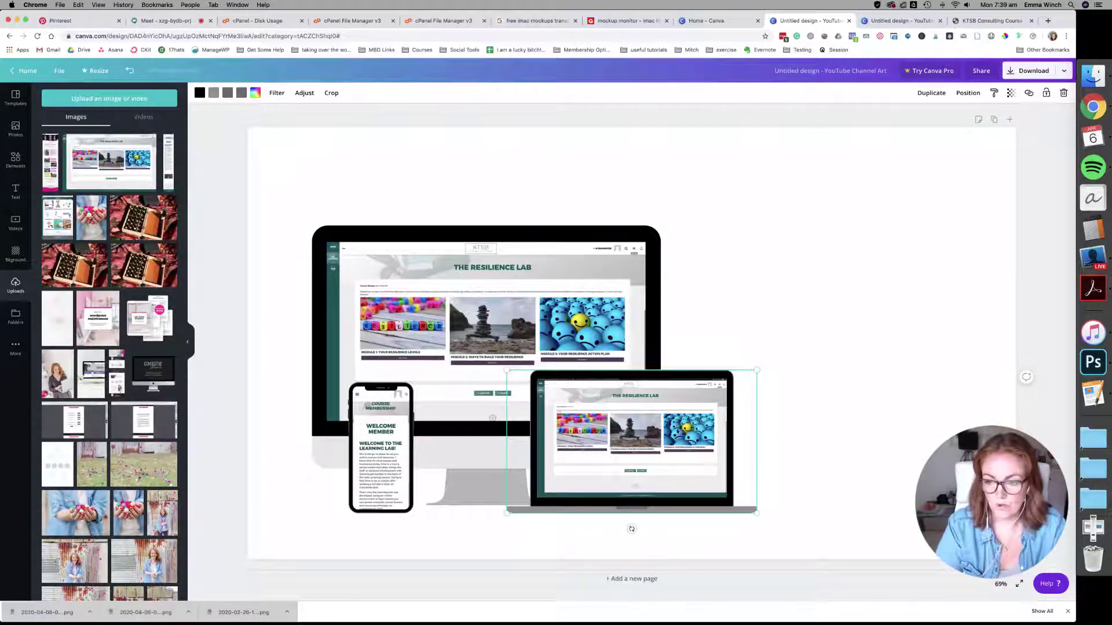
pyautogui.click(788, 433)
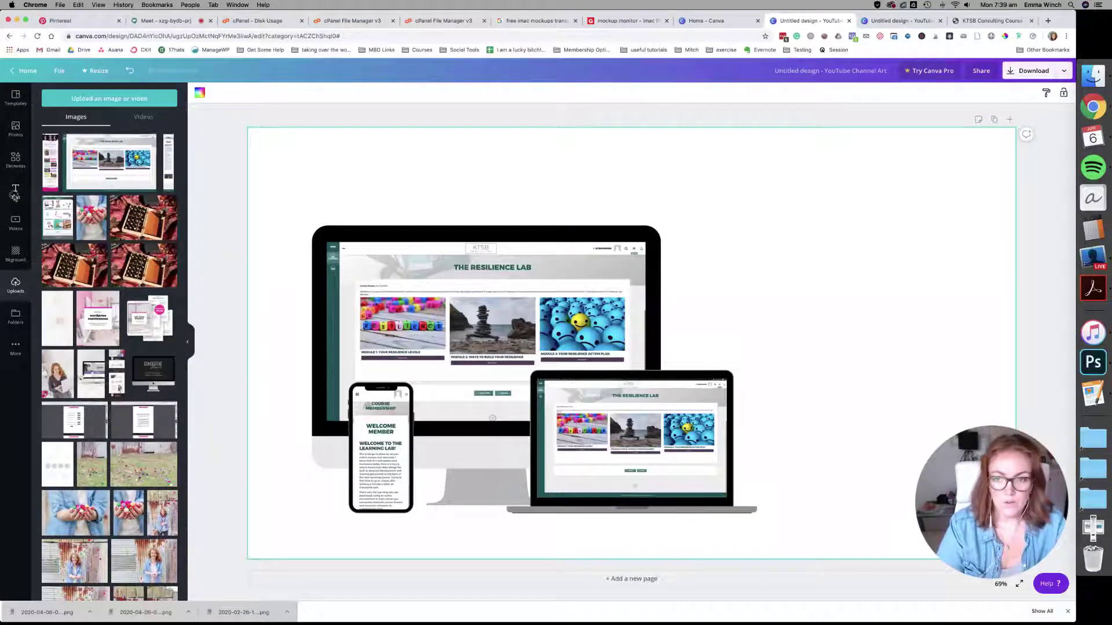
pyautogui.click(16, 193)
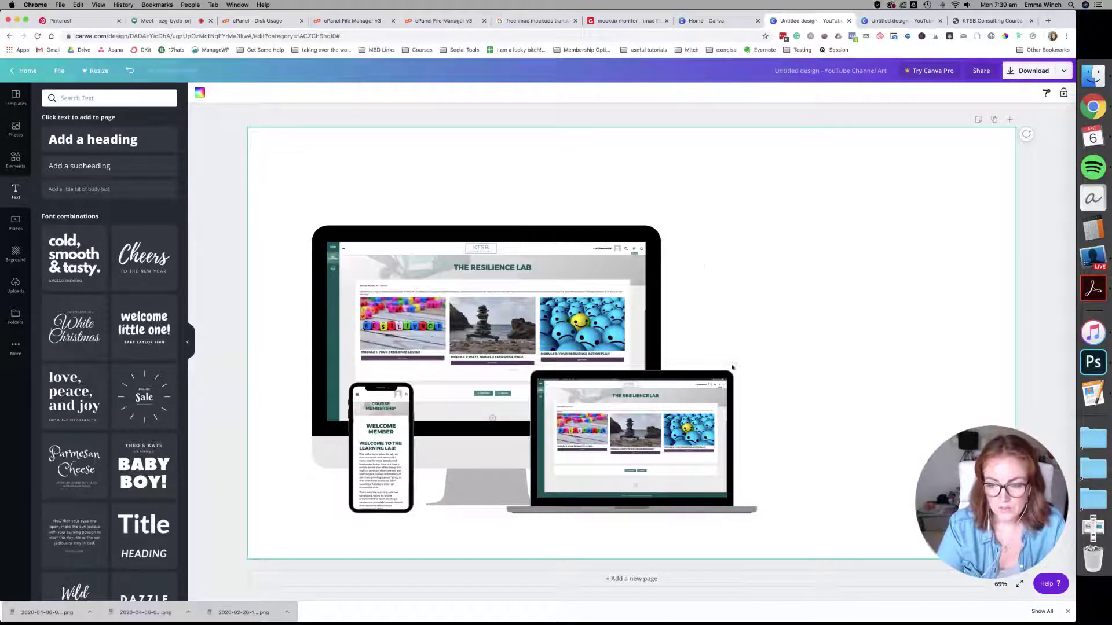
# - Select the monitor, laptop and phone mockups together and enlarge them proportionally to fill nearly the full height of the canvas
pyautogui.moveTo(267, 205); pyautogui.dragTo(709, 466)
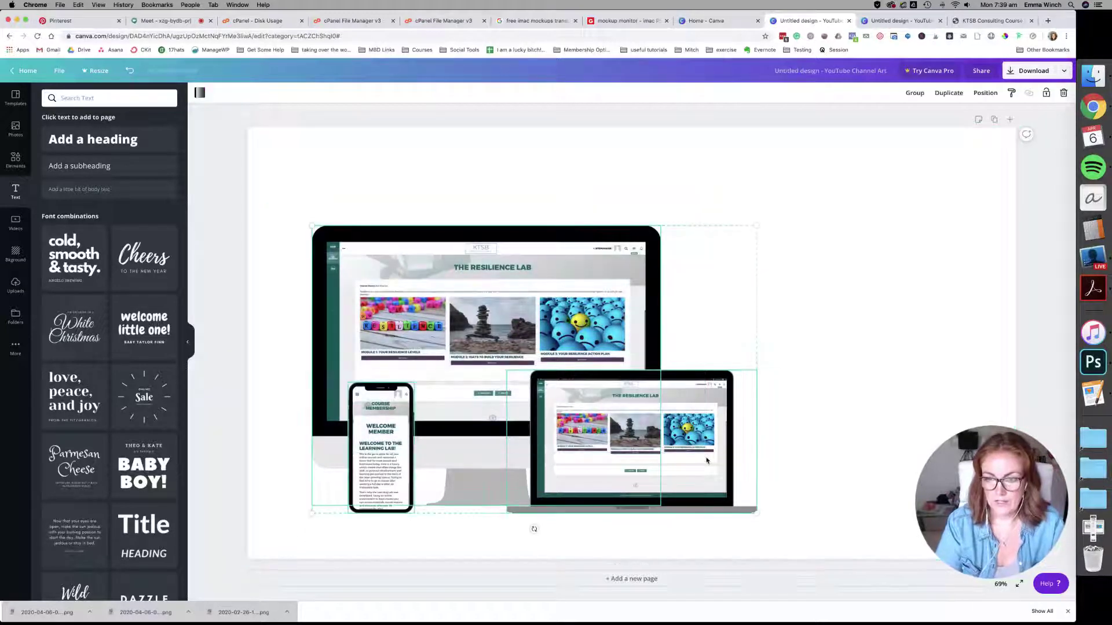
pyautogui.moveTo(757, 227); pyautogui.dragTo(911, 162)
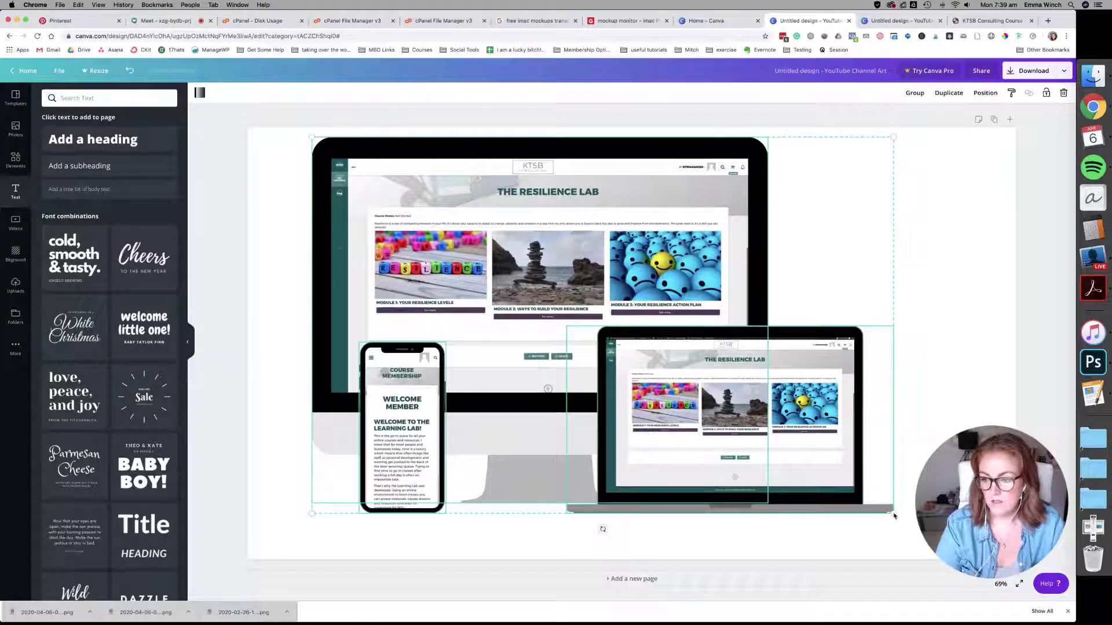
pyautogui.moveTo(894, 514); pyautogui.dragTo(954, 552)
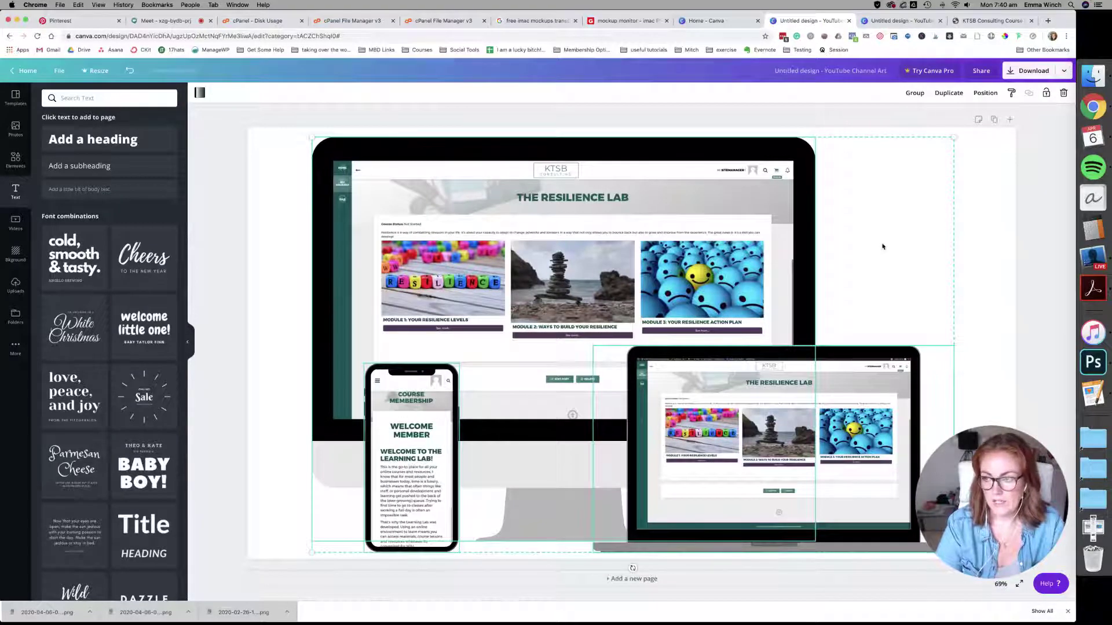
pyautogui.moveTo(956, 140); pyautogui.dragTo(966, 133)
pyautogui.click(1030, 194)
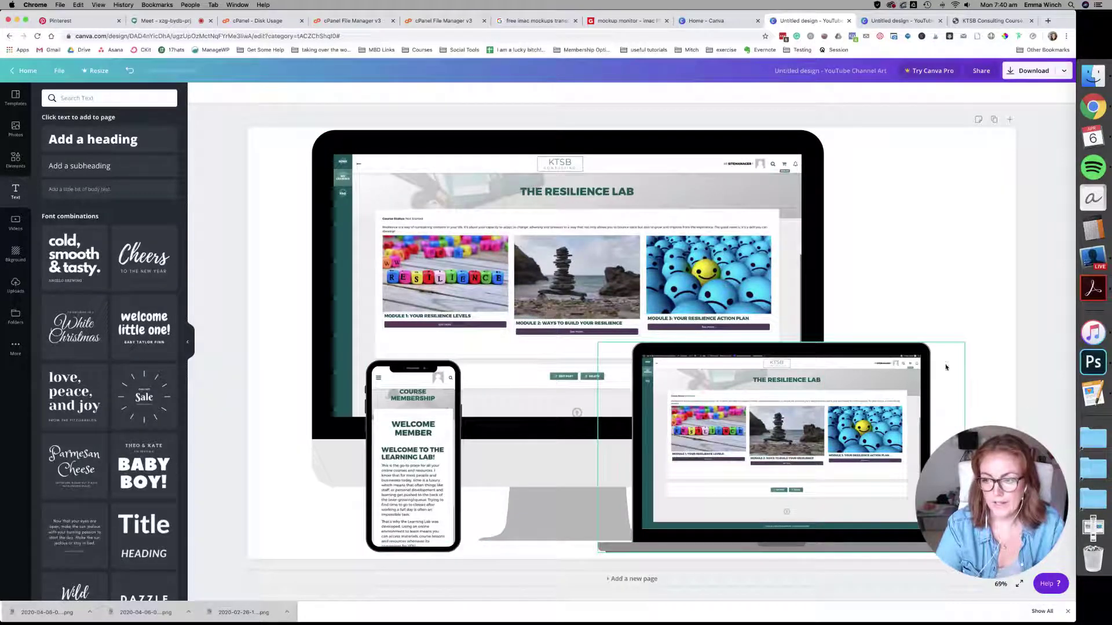
pyautogui.click(980, 367)
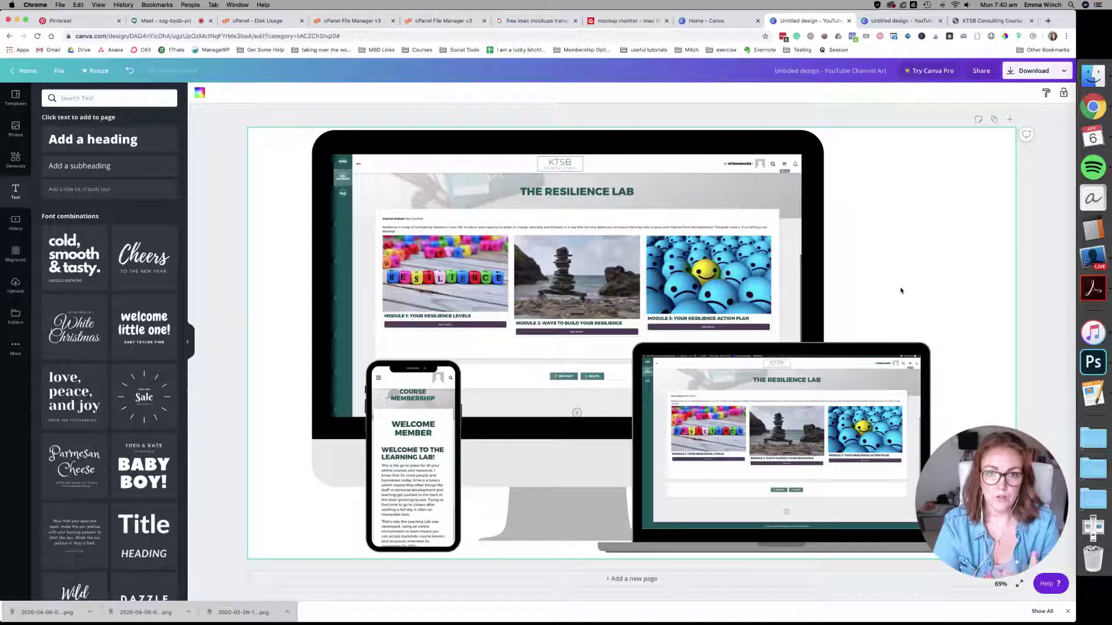
# - Download the finished mockup design as a PNG and dismiss the Canva Pro upgrade offer
pyautogui.click(1015, 73)
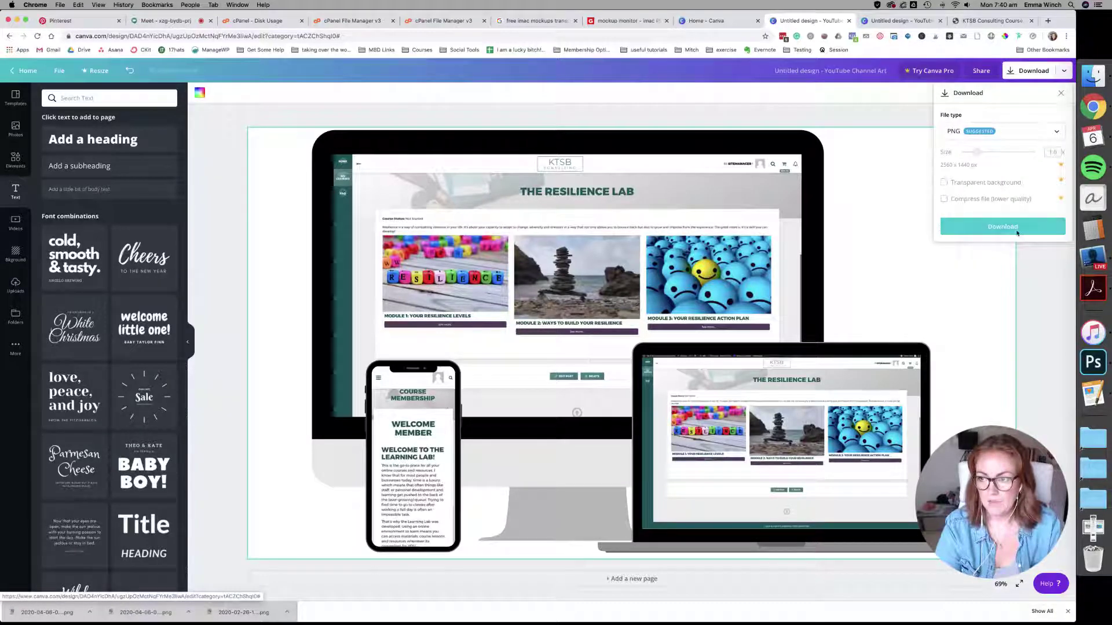
pyautogui.click(1016, 227)
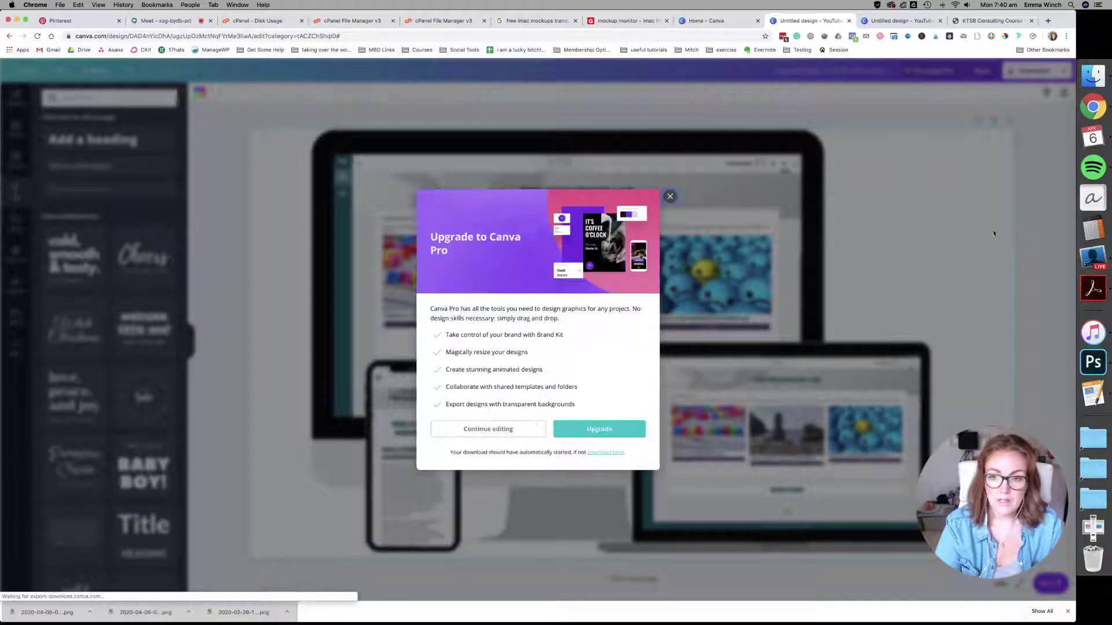
pyautogui.click(682, 204)
pyautogui.click(1092, 254)
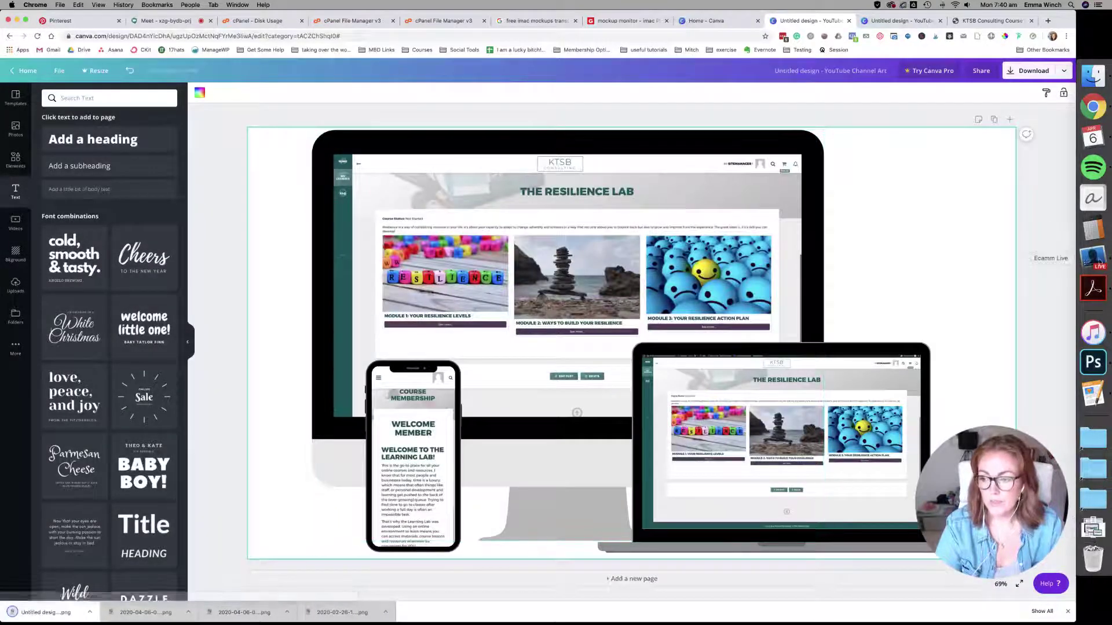